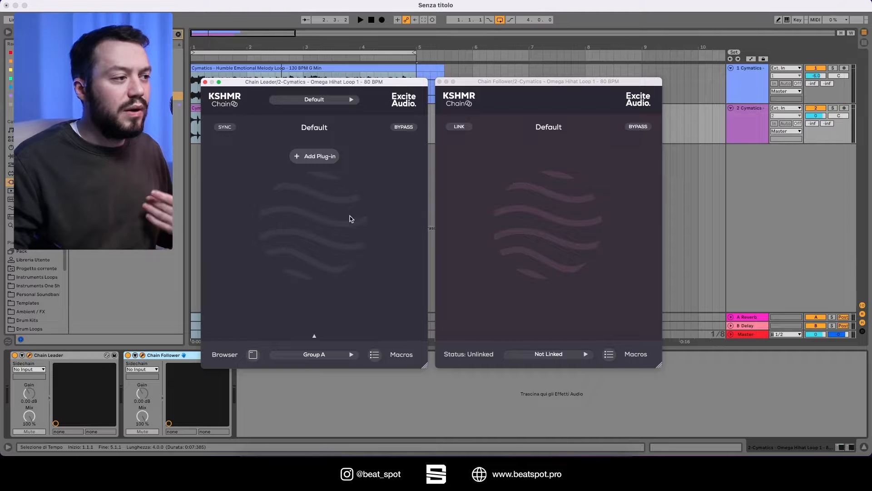
{"action": "left_click_drag", "start_coordinate": [326, 82], "coordinate": [328, 83]}
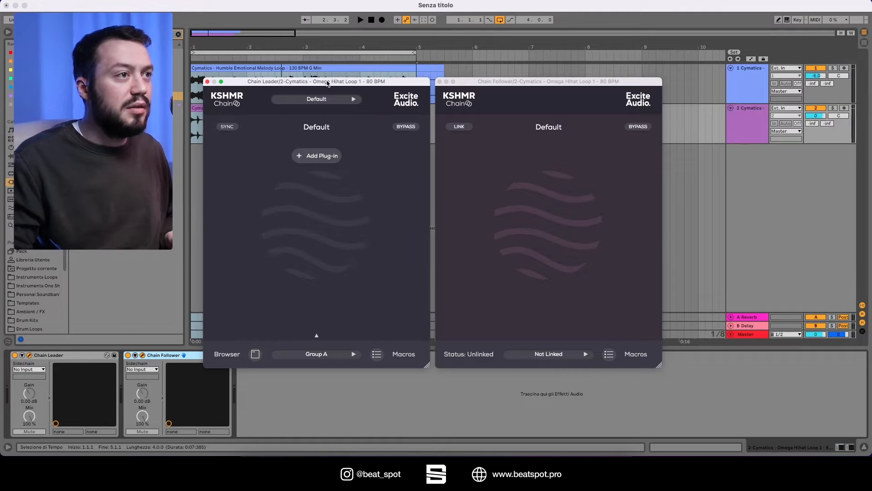
{"action": "left_click", "coordinate": [311, 100]}
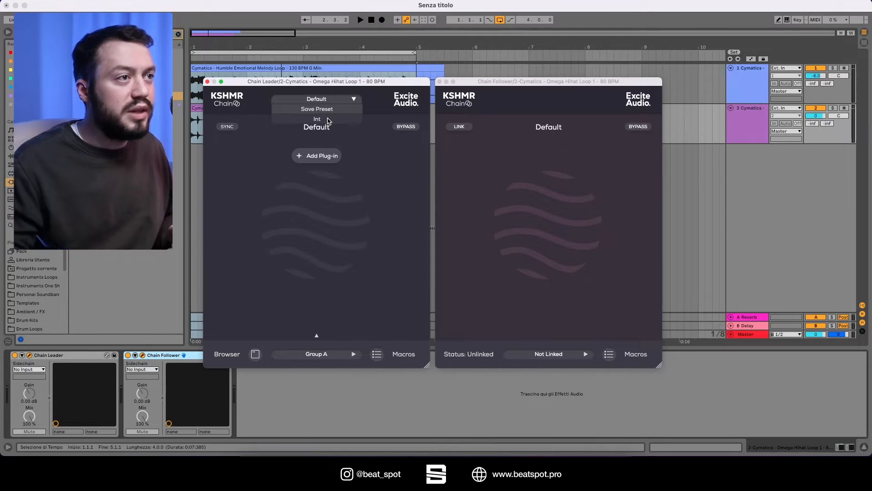
{"action": "left_click", "coordinate": [251, 113]}
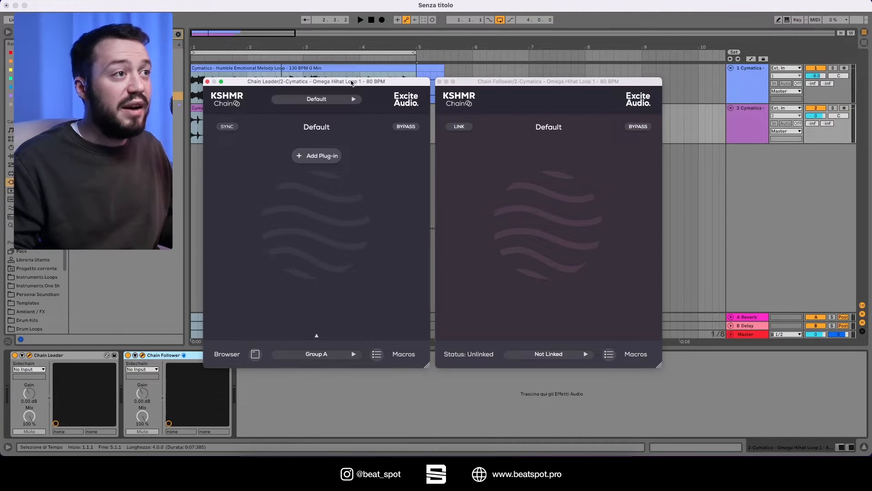
{"action": "left_click_drag", "start_coordinate": [343, 87], "coordinate": [342, 86]}
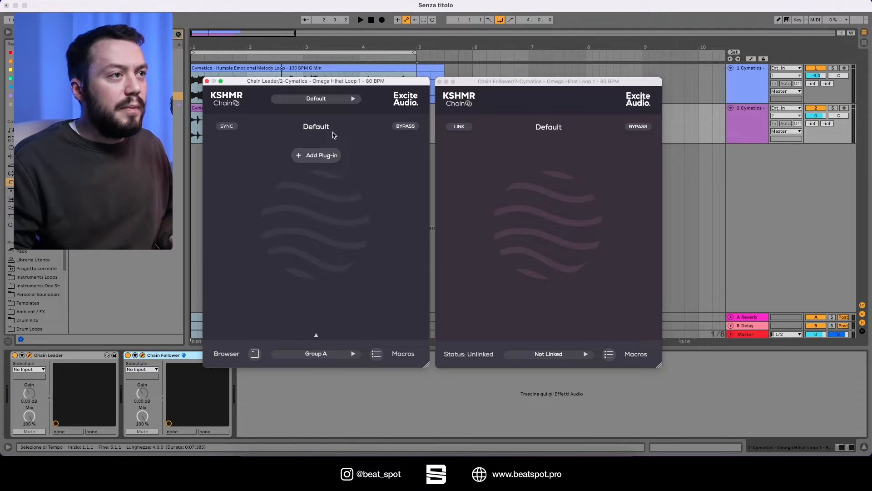
{"action": "left_click", "coordinate": [315, 358]}
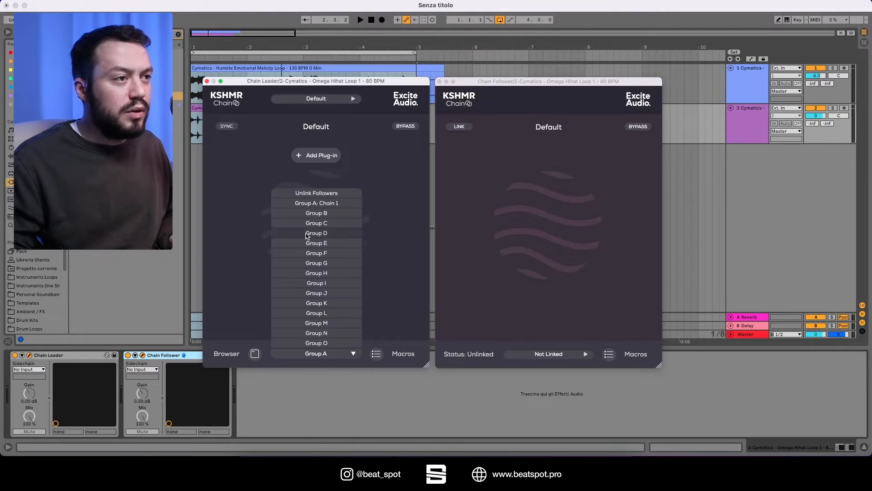
{"action": "left_click", "coordinate": [317, 138]}
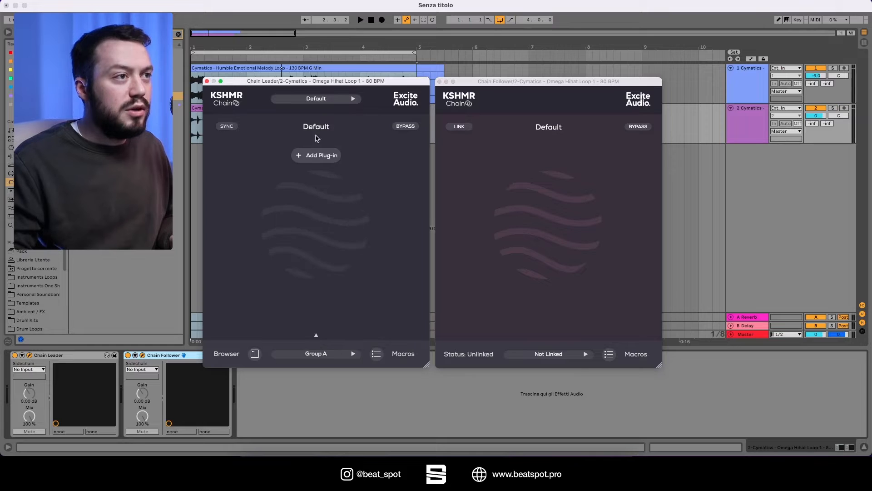
Step: Rename the Chain Leader's chain as Hi Hat Stuff Nice and check its entry in the Chain Follower's group list
{"action": "left_click", "coordinate": [338, 126]}
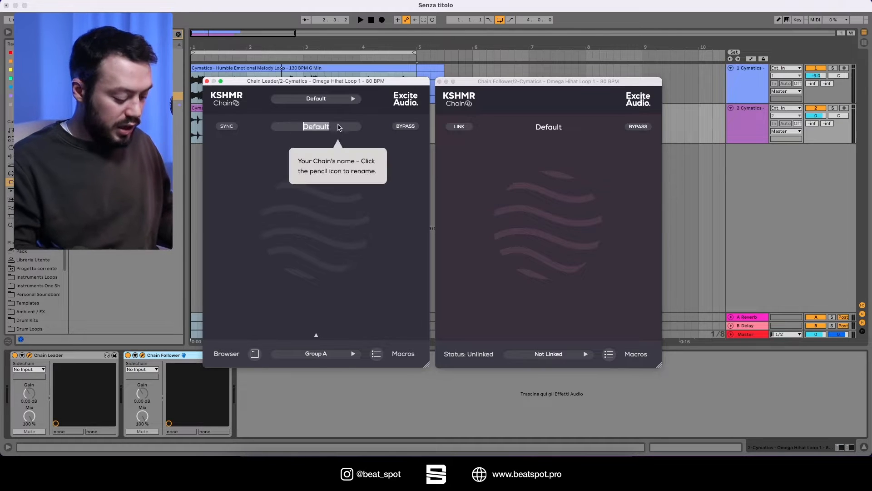
{"action": "type", "text": "Hi Ha"}
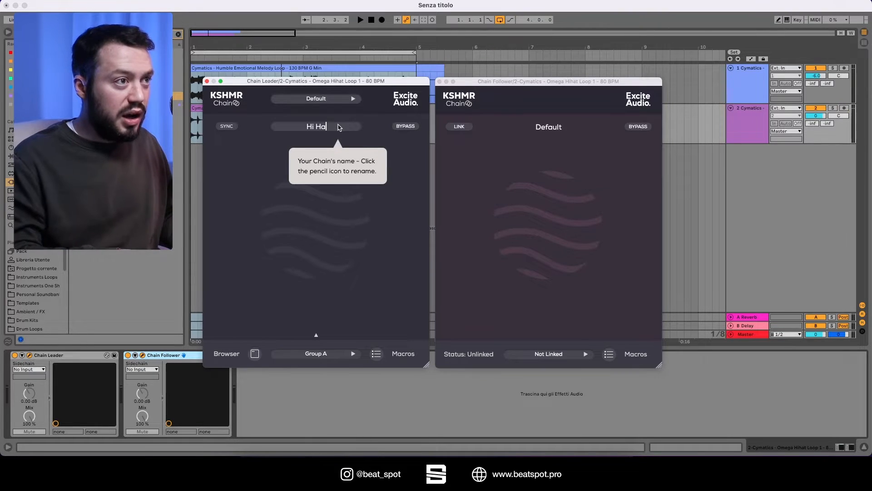
{"action": "type", "text": "t Stuff"}
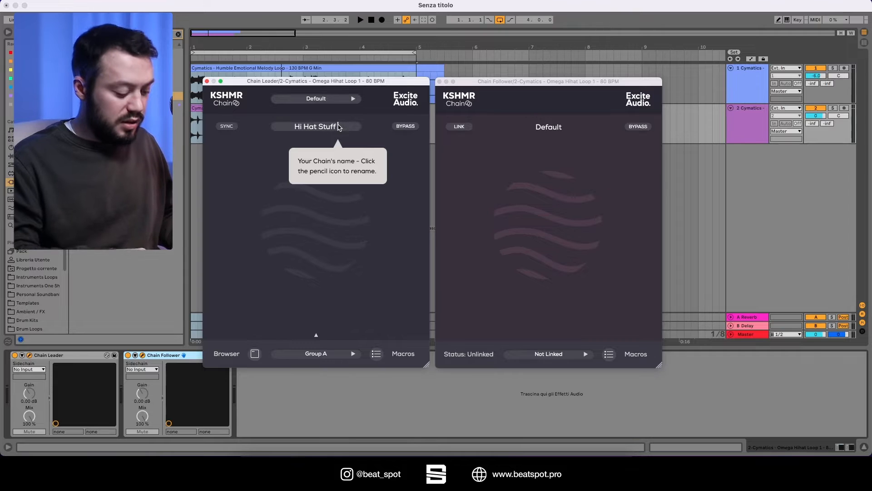
{"action": "type", "text": " Nice"}
{"action": "key", "text": "Return"}
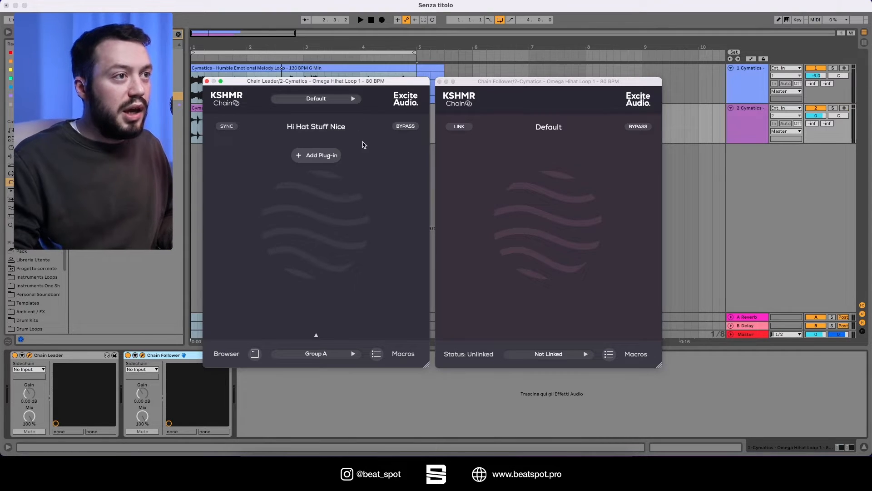
{"action": "left_click", "coordinate": [567, 352]}
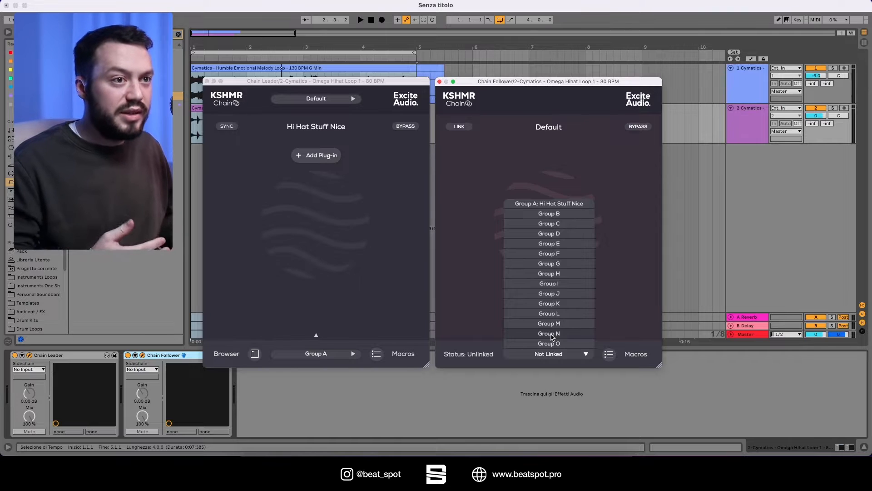
{"action": "left_click", "coordinate": [383, 157]}
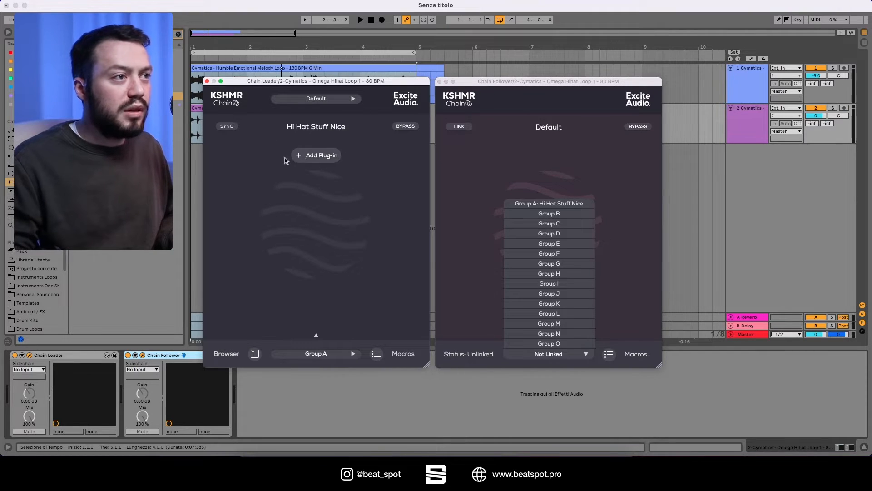
Step: Open the plug-in browser in the Chain Leader and look through the available effect categories
{"action": "left_click", "coordinate": [308, 160]}
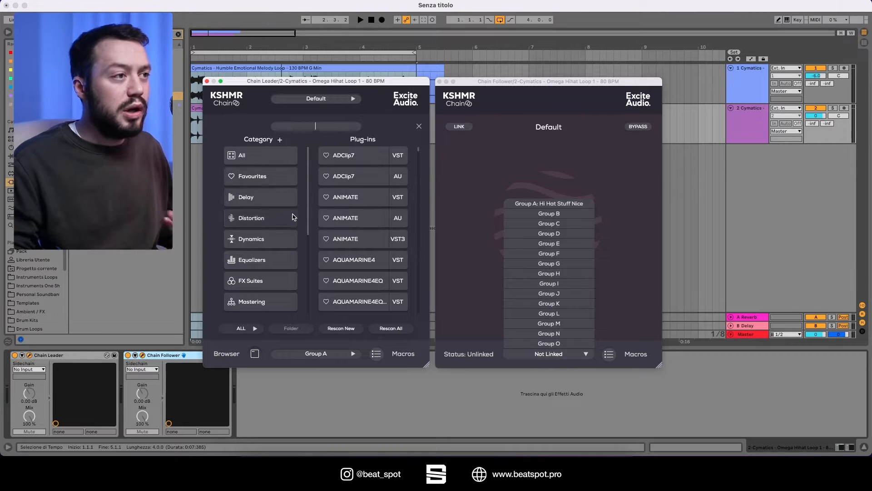
{"action": "scroll", "coordinate": [277, 184], "scroll_direction": "down", "scroll_amount": 1}
{"action": "scroll", "coordinate": [277, 186], "scroll_direction": "down", "scroll_amount": 5}
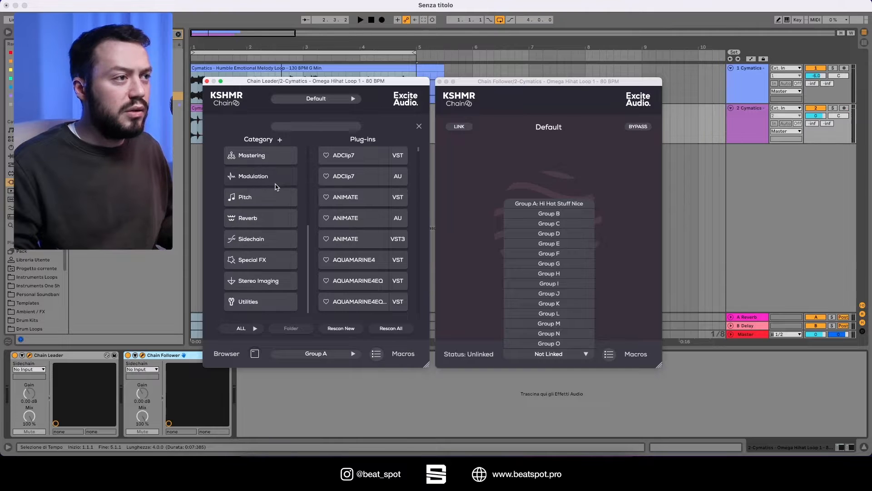
{"action": "scroll", "coordinate": [276, 220], "scroll_direction": "up", "scroll_amount": 5}
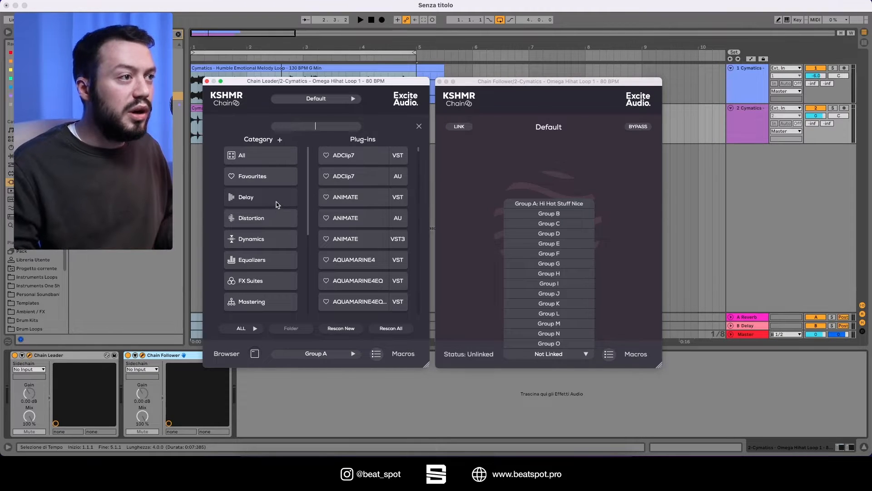
{"action": "scroll", "coordinate": [275, 205], "scroll_direction": "down", "scroll_amount": 5}
{"action": "scroll", "coordinate": [259, 200], "scroll_direction": "up", "scroll_amount": 2}
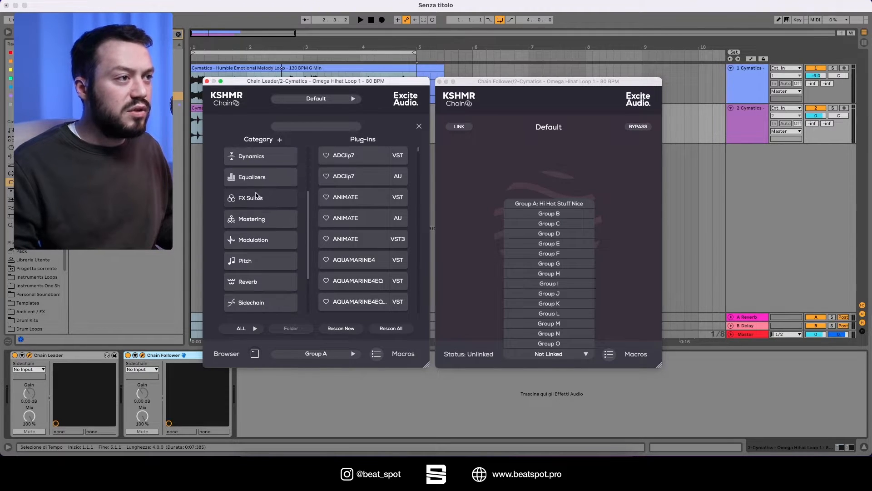
{"action": "scroll", "coordinate": [266, 211], "scroll_direction": "down", "scroll_amount": 3}
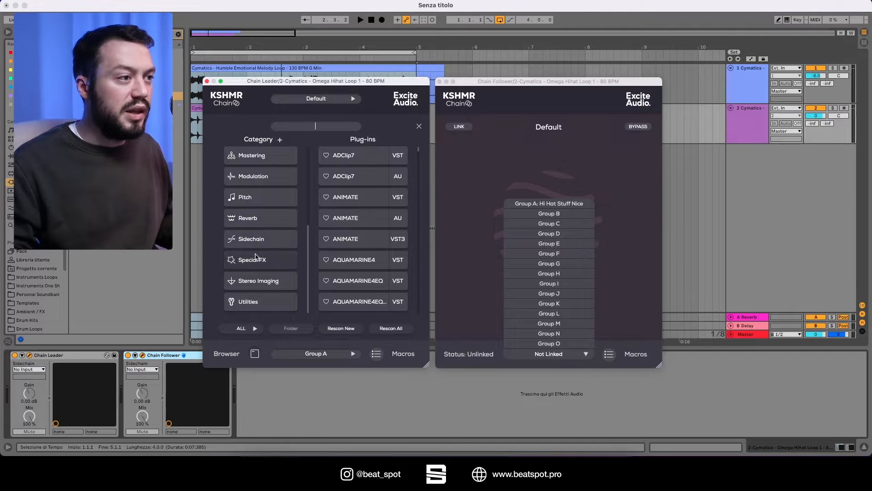
{"action": "scroll", "coordinate": [263, 241], "scroll_direction": "up", "scroll_amount": 6}
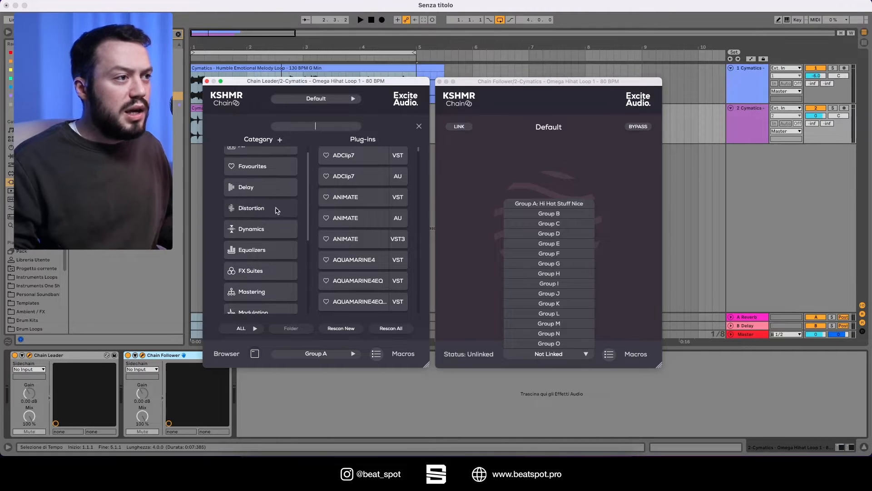
Step: Filter the plug-ins by the Dynamics category and look through the list
{"action": "left_click", "coordinate": [277, 231]}
{"action": "scroll", "coordinate": [335, 243], "scroll_direction": "down", "scroll_amount": 2}
{"action": "scroll", "coordinate": [335, 244], "scroll_direction": "down", "scroll_amount": 10}
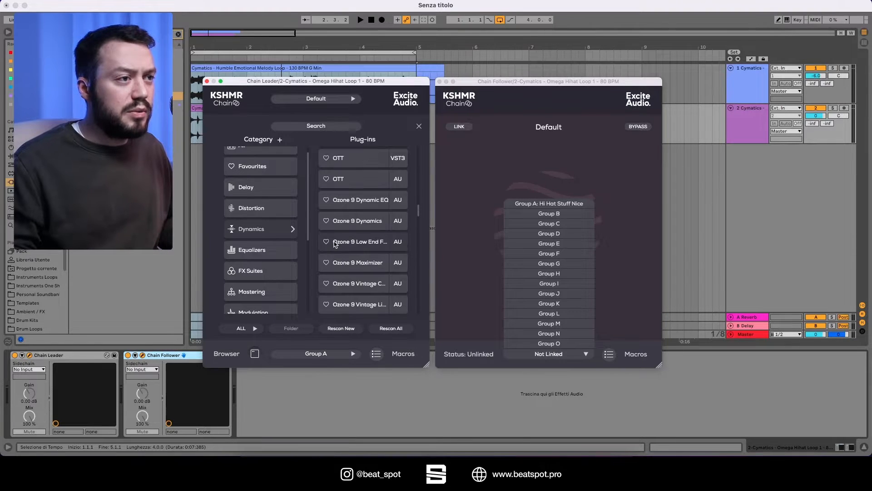
{"action": "scroll", "coordinate": [335, 244], "scroll_direction": "down", "scroll_amount": 8}
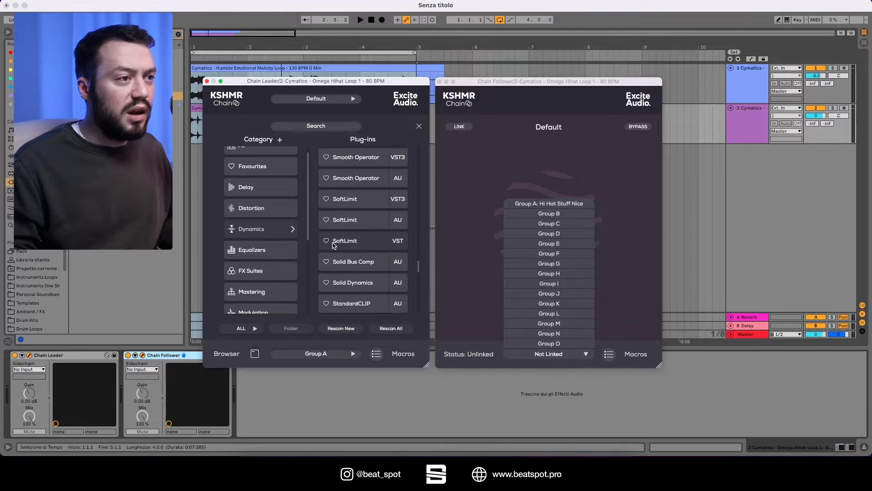
{"action": "scroll", "coordinate": [330, 250], "scroll_direction": "down", "scroll_amount": 2}
{"action": "scroll", "coordinate": [330, 249], "scroll_direction": "up", "scroll_amount": 8}
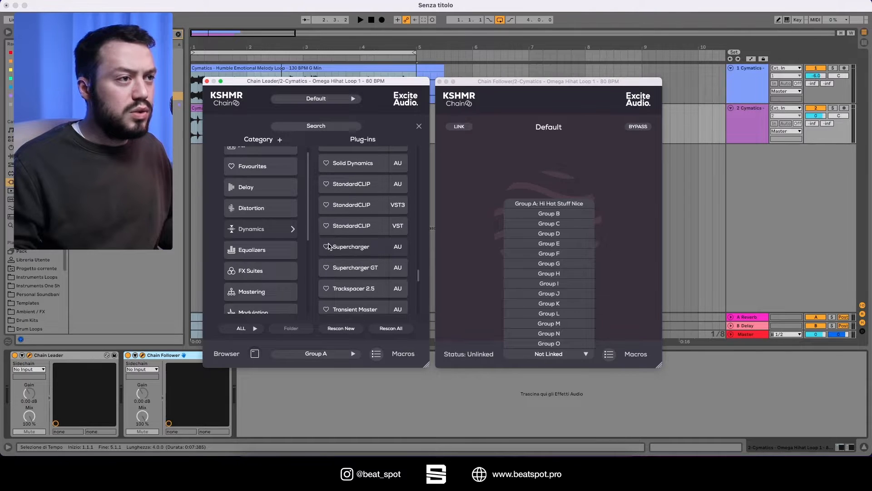
{"action": "scroll", "coordinate": [330, 250], "scroll_direction": "up", "scroll_amount": 6}
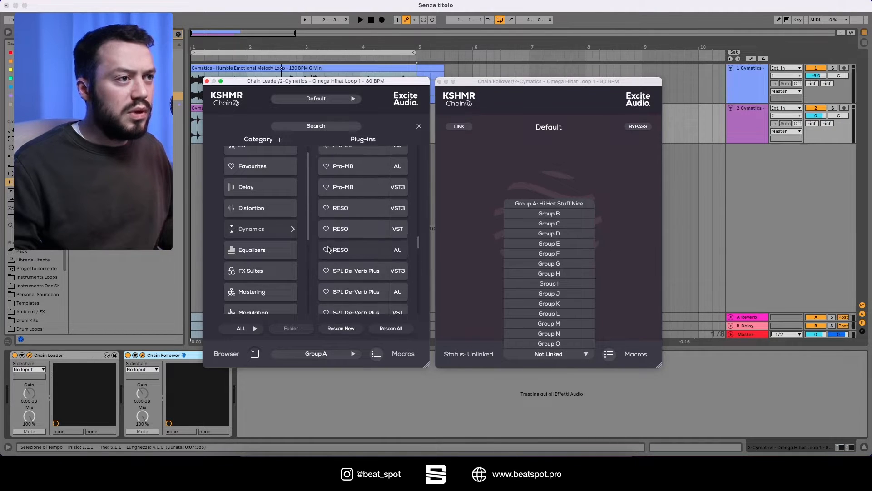
Step: Search the plug-in list for soothe, then close the plug-in browser
{"action": "left_click", "coordinate": [319, 124]}
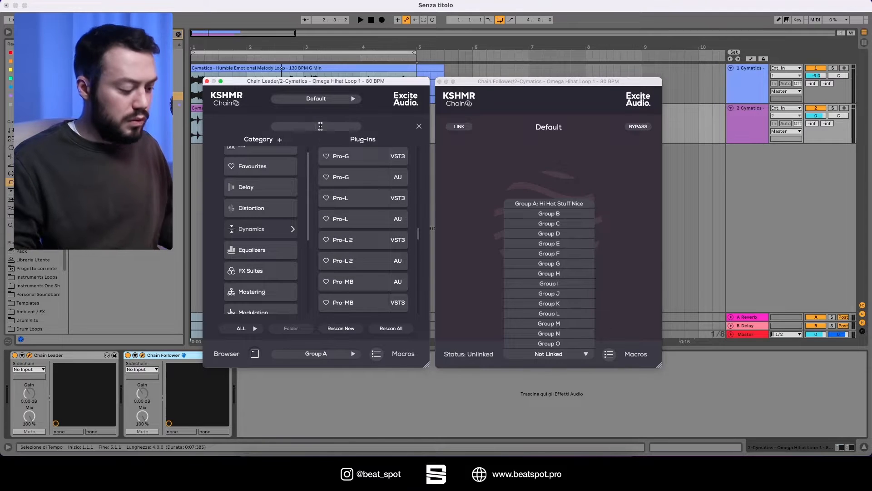
{"action": "type", "text": "soothe"}
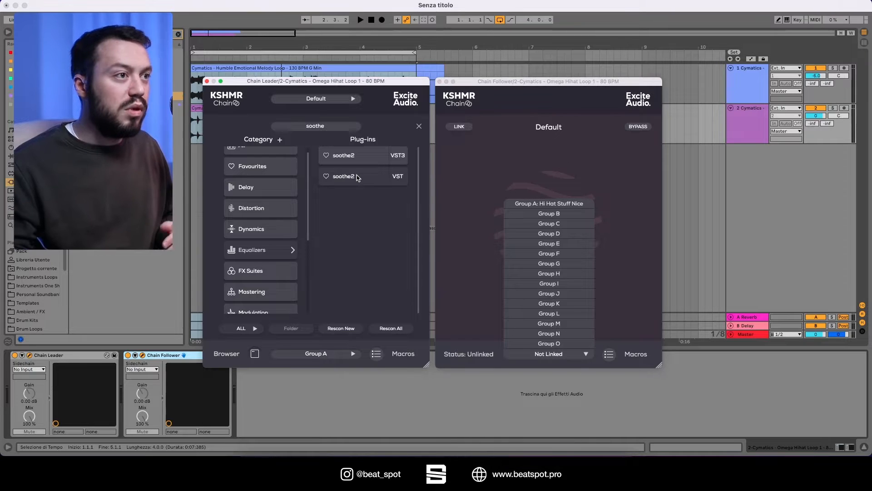
{"action": "scroll", "coordinate": [273, 209], "scroll_direction": "up", "scroll_amount": 1}
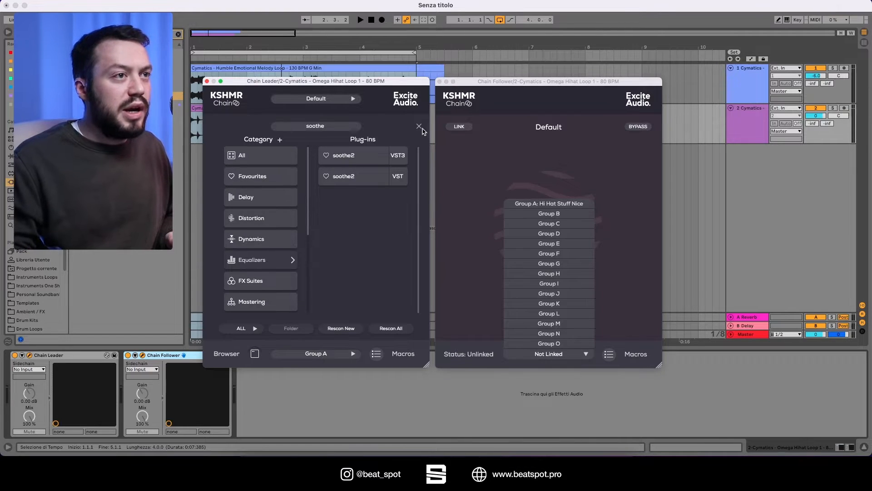
{"action": "left_click", "coordinate": [419, 127]}
Step: Reopen the Chain Leader's plug-in browser and view the plug-in format filter options
{"action": "left_click", "coordinate": [307, 156]}
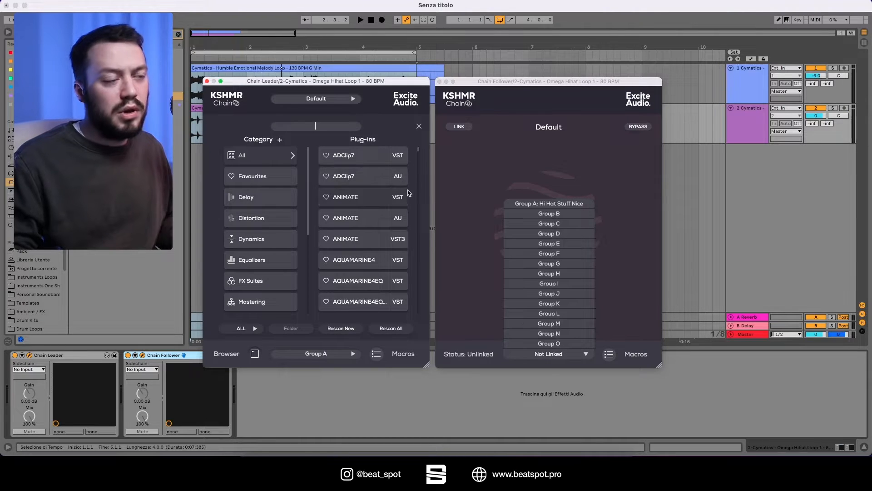
{"action": "scroll", "coordinate": [405, 191], "scroll_direction": "down", "scroll_amount": 3}
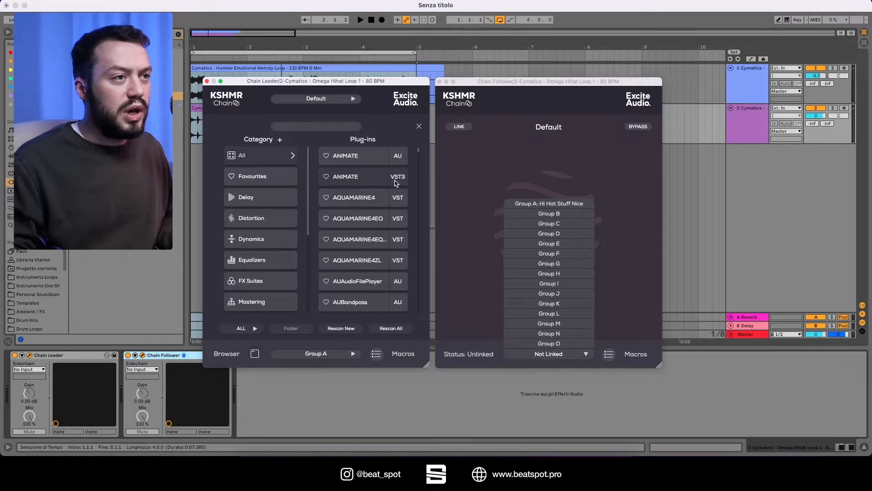
{"action": "left_click", "coordinate": [253, 330]}
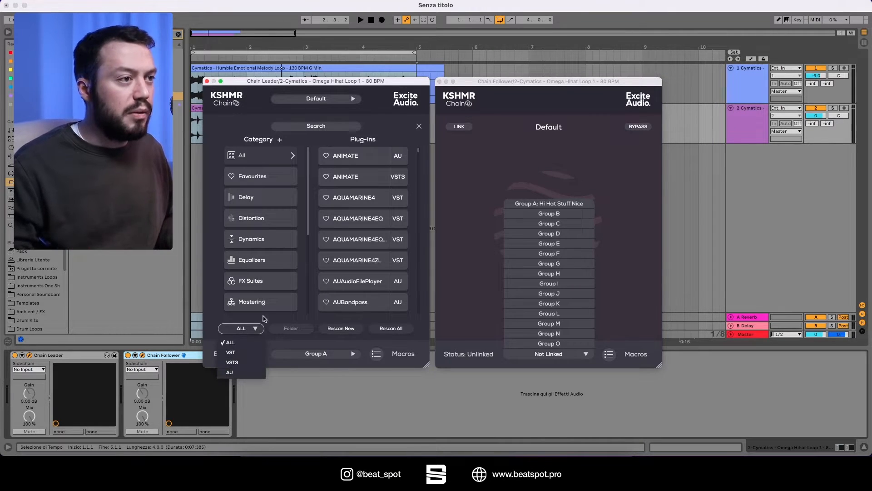
Step: Look through the plug-ins in the Delay and Dynamics categories
{"action": "left_click", "coordinate": [260, 201]}
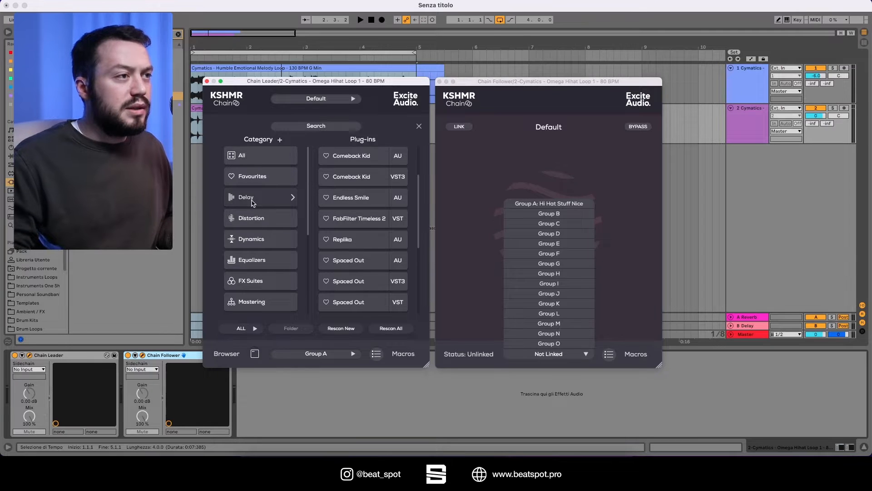
{"action": "left_click", "coordinate": [265, 237]}
{"action": "scroll", "coordinate": [358, 219], "scroll_direction": "down", "scroll_amount": 2}
{"action": "scroll", "coordinate": [359, 220], "scroll_direction": "down", "scroll_amount": 10}
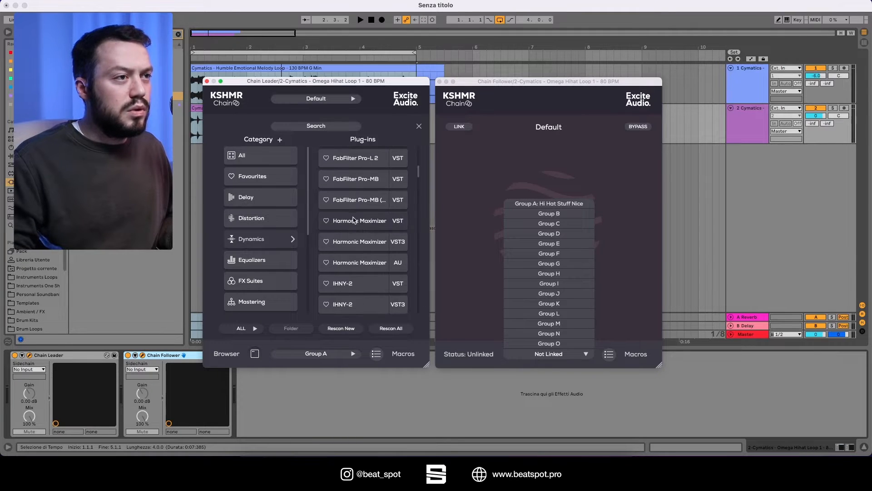
{"action": "scroll", "coordinate": [352, 223], "scroll_direction": "down", "scroll_amount": 6}
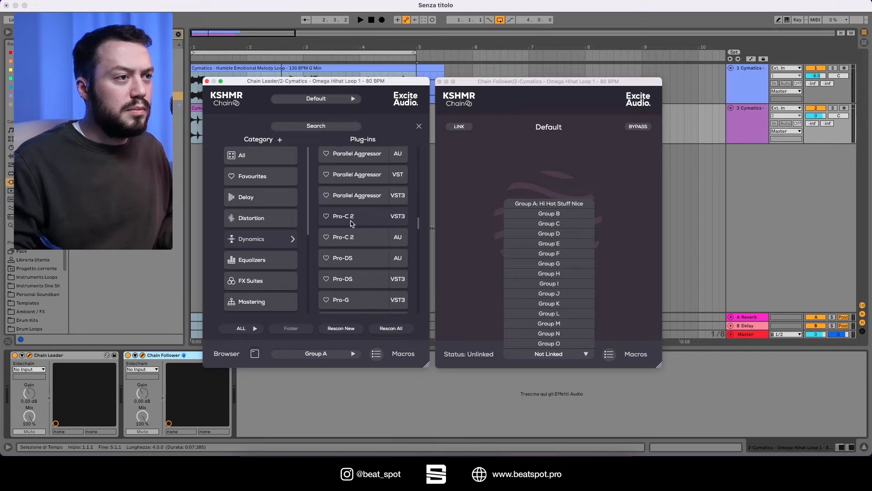
{"action": "scroll", "coordinate": [343, 191], "scroll_direction": "up", "scroll_amount": 2}
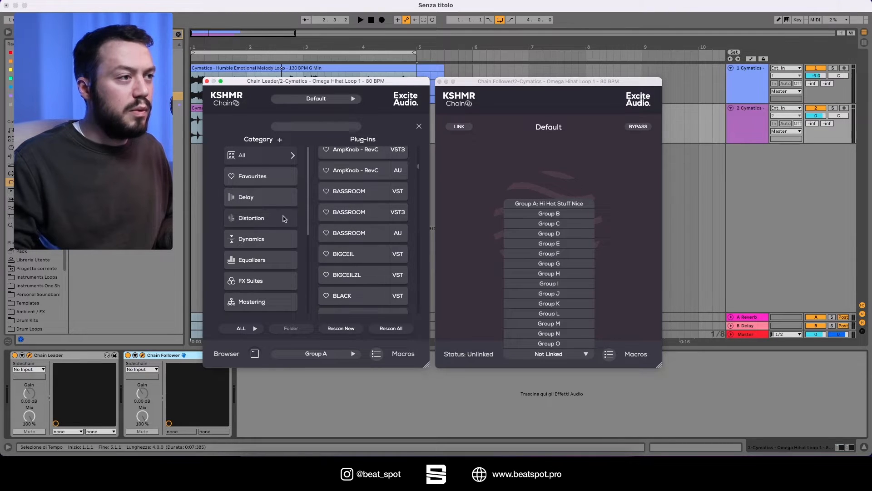
Step: Find the Pro-Q 3 VST3 plug-in in the Equalizers category and add it as the second plug-in in the Chain Leader
{"action": "scroll", "coordinate": [277, 228], "scroll_direction": "down", "scroll_amount": 1}
{"action": "left_click", "coordinate": [266, 245]}
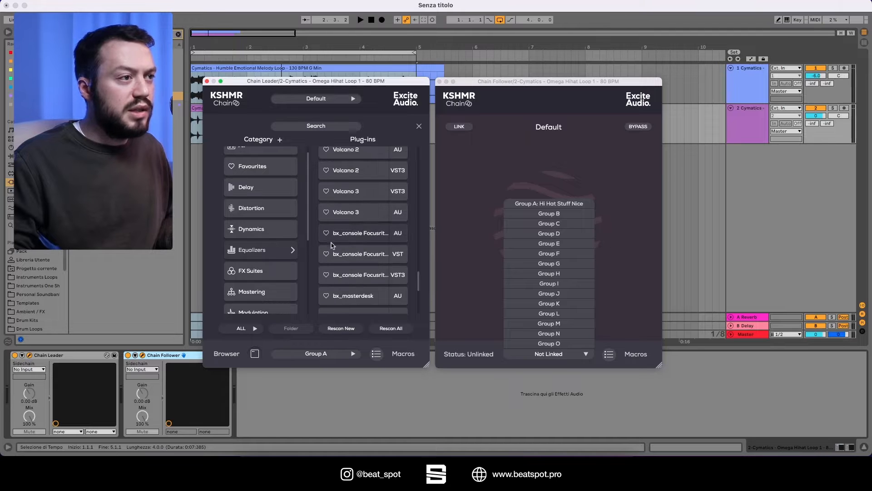
{"action": "scroll", "coordinate": [349, 237], "scroll_direction": "down", "scroll_amount": 3}
{"action": "scroll", "coordinate": [347, 248], "scroll_direction": "up", "scroll_amount": 5}
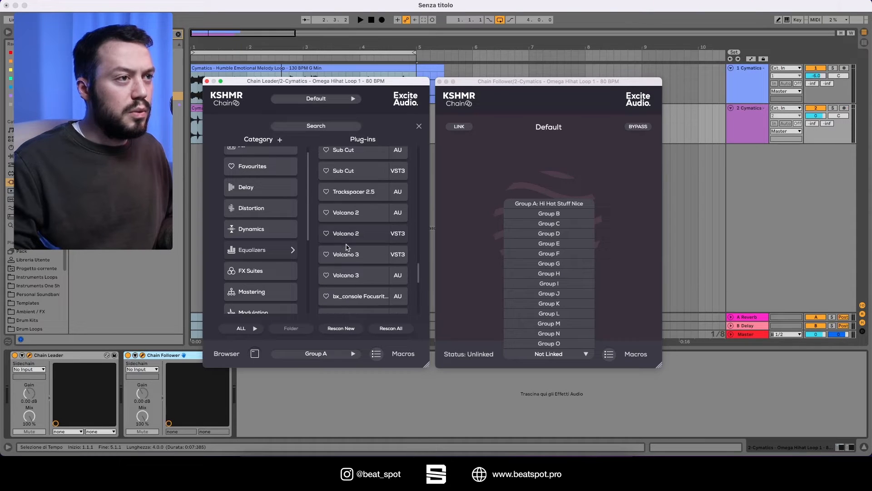
{"action": "scroll", "coordinate": [347, 250], "scroll_direction": "up", "scroll_amount": 4}
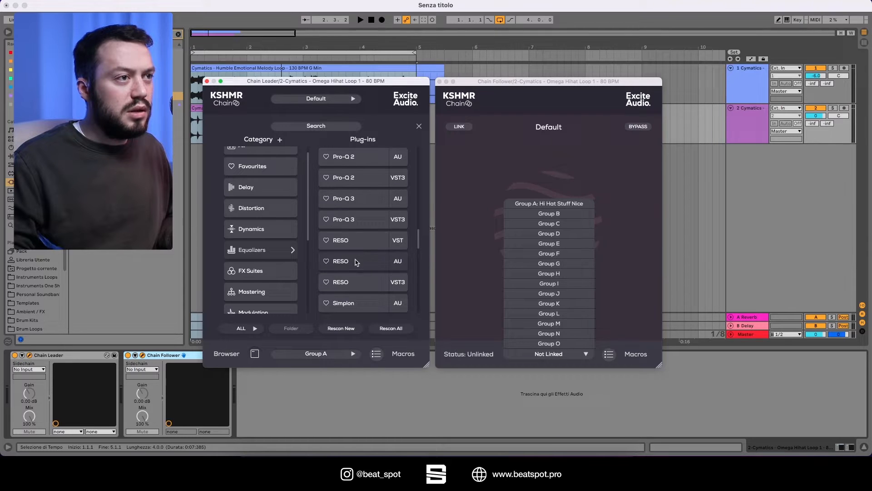
{"action": "left_click", "coordinate": [353, 221]}
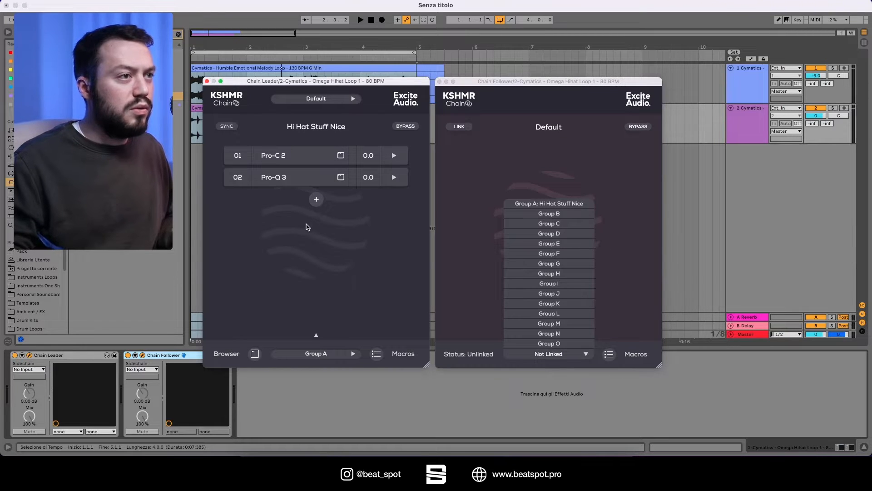
Step: Link the Chain Follower to Group A: Hi Hat Stuff Nice
{"action": "left_click", "coordinate": [481, 196]}
{"action": "left_click", "coordinate": [232, 129]}
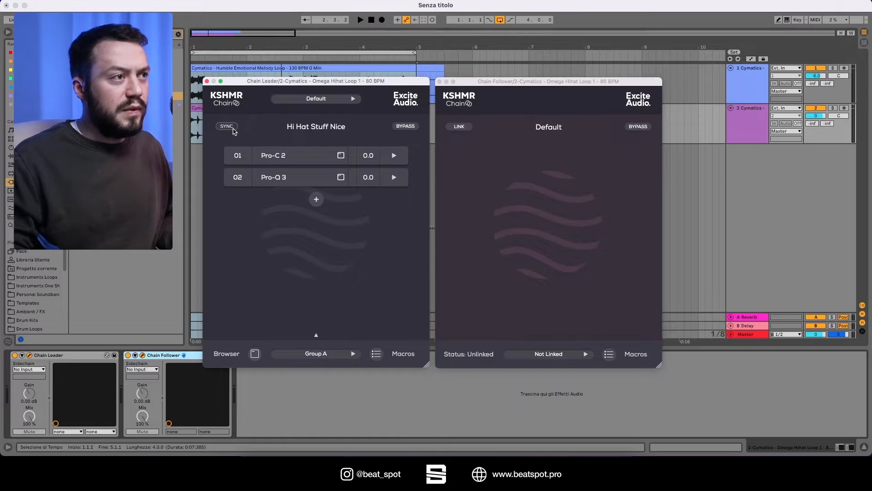
{"action": "left_click", "coordinate": [465, 128]}
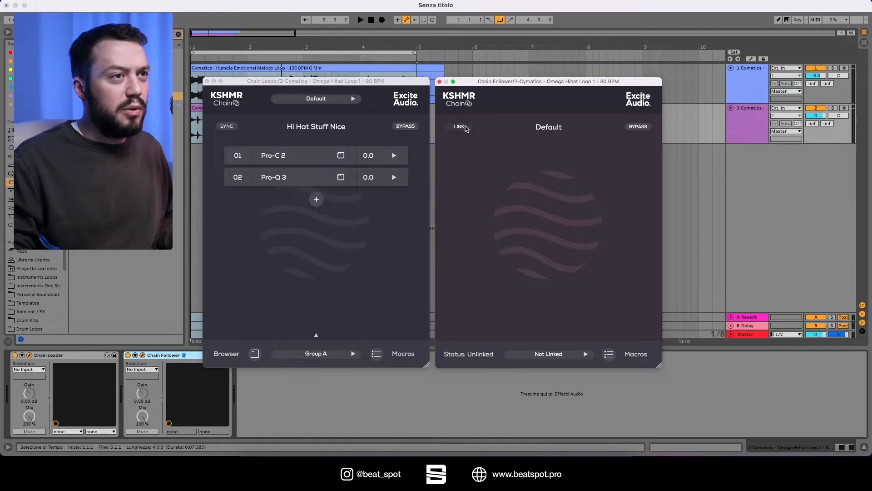
{"action": "left_click", "coordinate": [574, 360]}
{"action": "left_click", "coordinate": [554, 205]}
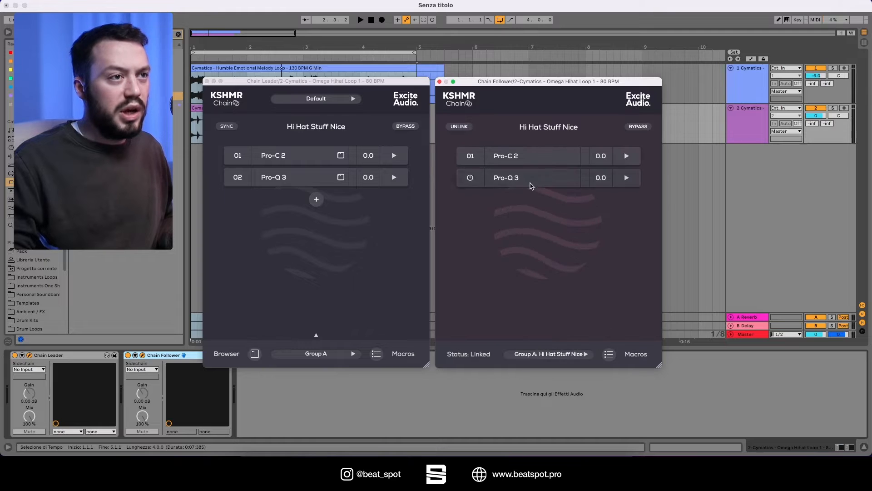
Step: Add the Super VHS VST3 plug-in from the Reverb category to the Chain Leader's third slot
{"action": "left_click", "coordinate": [316, 199]}
{"action": "scroll", "coordinate": [282, 220], "scroll_direction": "down", "scroll_amount": 2}
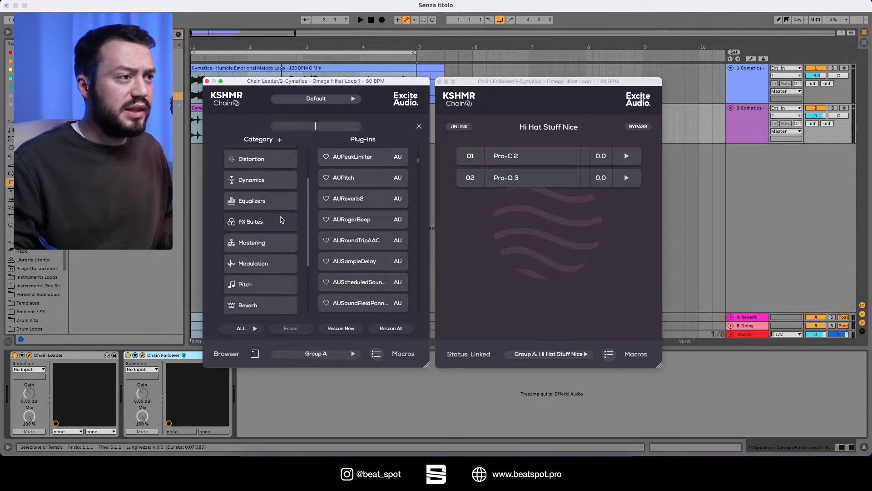
{"action": "scroll", "coordinate": [263, 259], "scroll_direction": "down", "scroll_amount": 1}
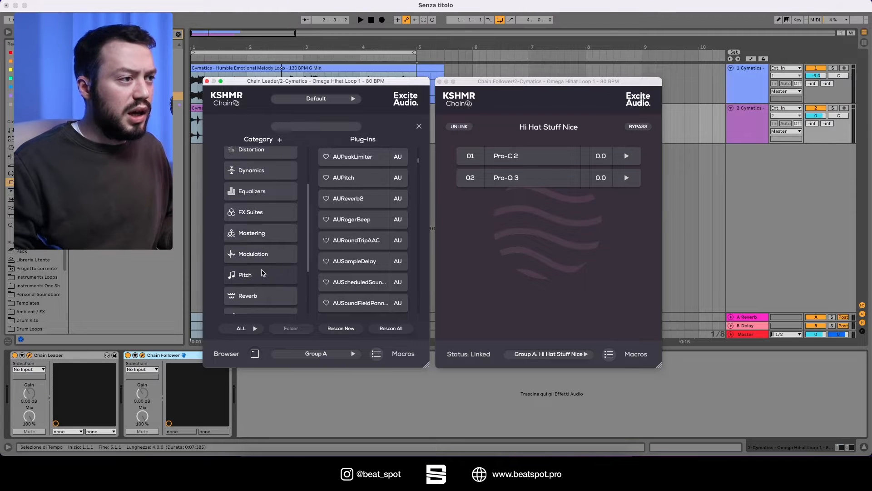
{"action": "scroll", "coordinate": [253, 278], "scroll_direction": "down", "scroll_amount": 1}
{"action": "left_click", "coordinate": [255, 287]}
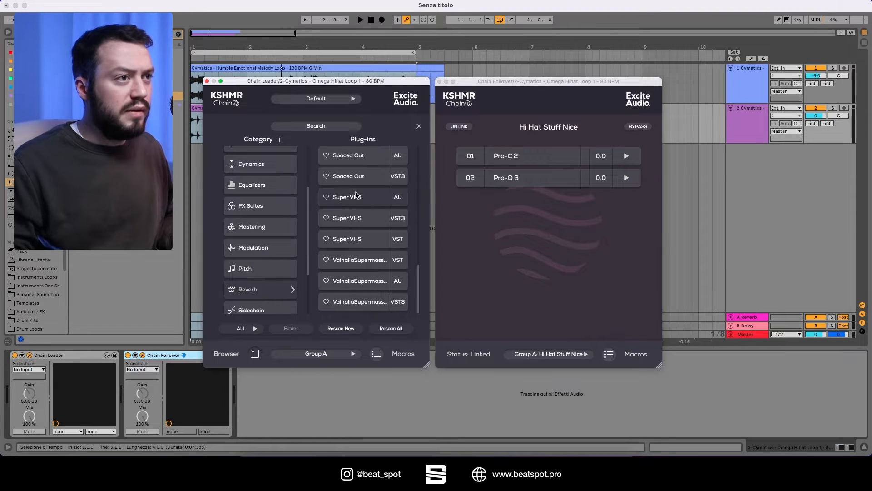
{"action": "left_click", "coordinate": [353, 219]}
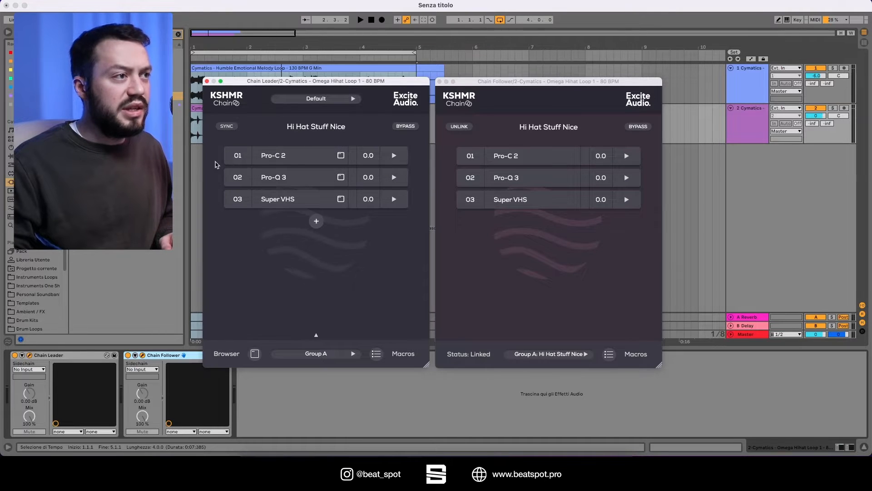
Step: View the Pro-C 2 interface from the Chain Leader, move its window lower, and close it
{"action": "mouse_move", "coordinate": [218, 158]}
{"action": "left_mouse_down"}
{"action": "mouse_move", "coordinate": [218, 220]}
{"action": "mouse_move", "coordinate": [218, 159]}
{"action": "left_mouse_up"}
{"action": "left_click", "coordinate": [248, 158]}
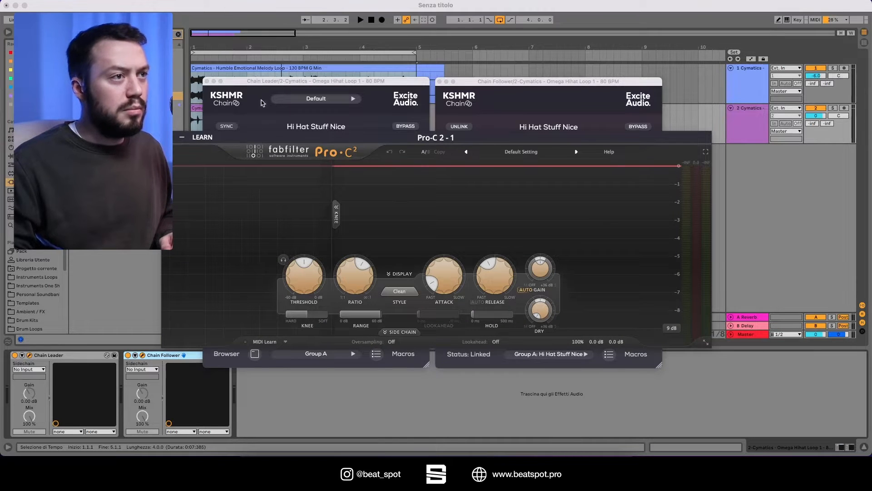
{"action": "left_click_drag", "start_coordinate": [271, 138], "coordinate": [277, 168]}
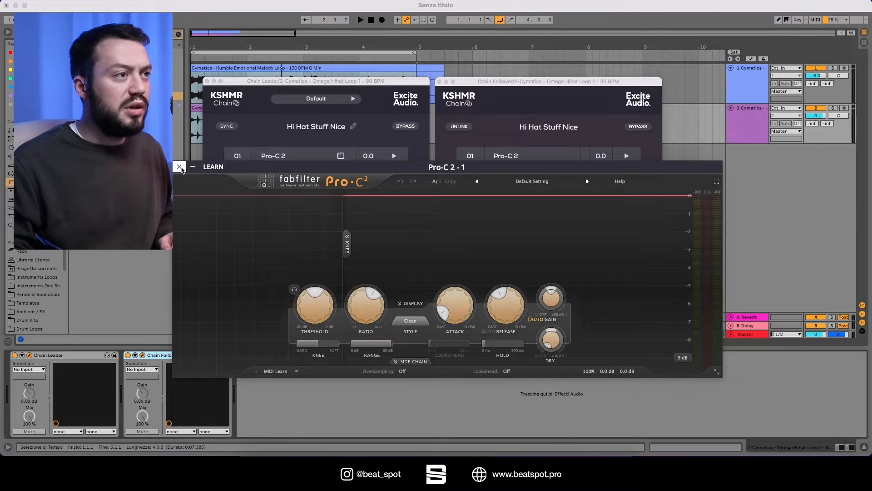
{"action": "left_click", "coordinate": [180, 167]}
{"action": "left_click", "coordinate": [289, 159]}
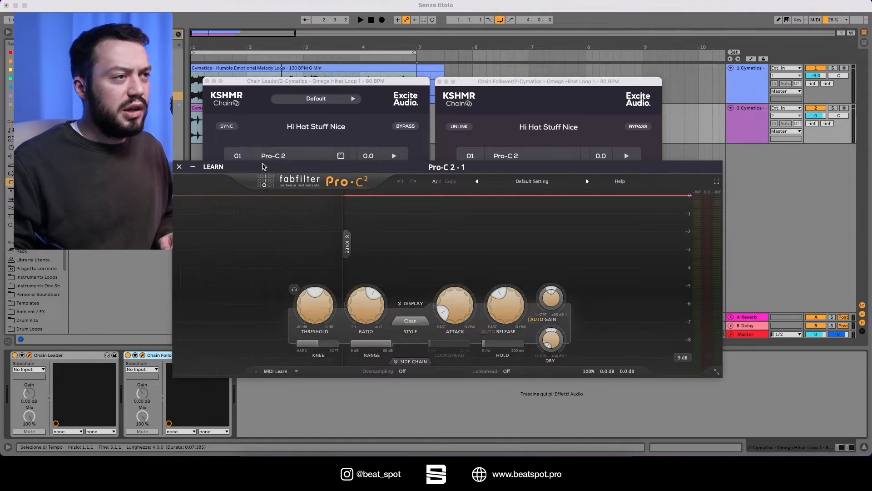
{"action": "left_click", "coordinate": [180, 167]}
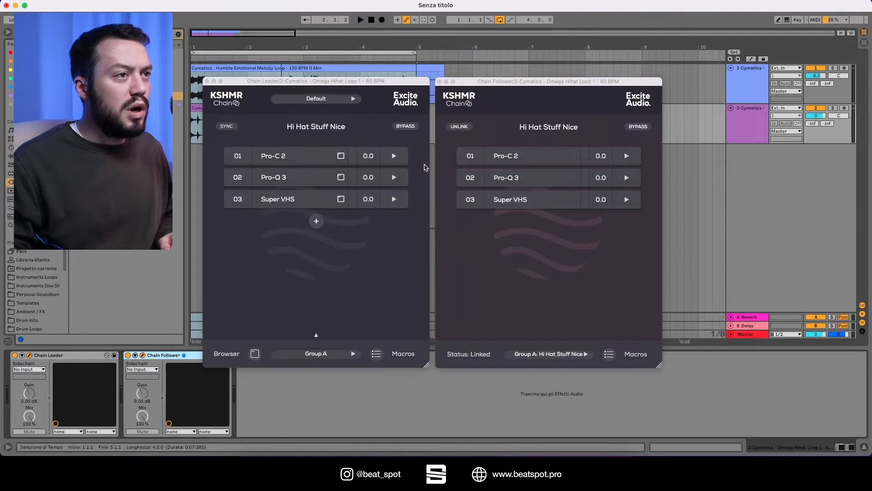
Step: Close the plug-in browser, view the explanation of Pro-C 2's loudness reading, and expand its input, dry and wet controls
{"action": "left_click", "coordinate": [340, 156]}
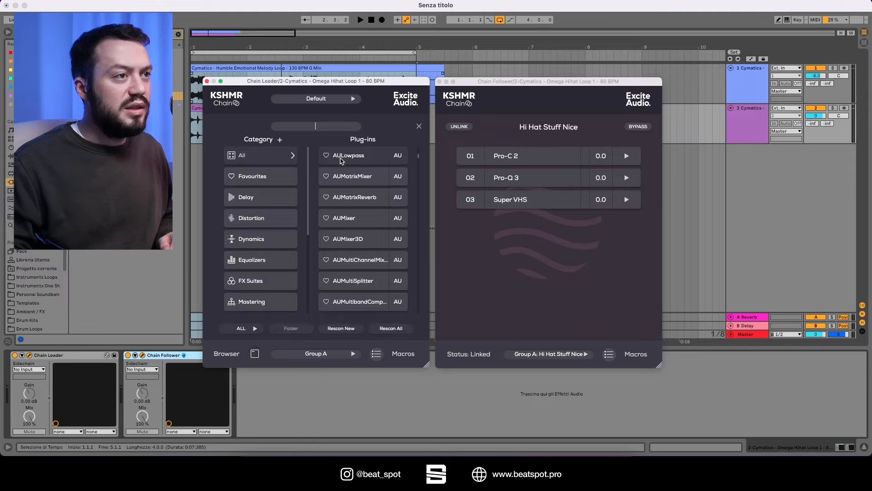
{"action": "left_click", "coordinate": [255, 351]}
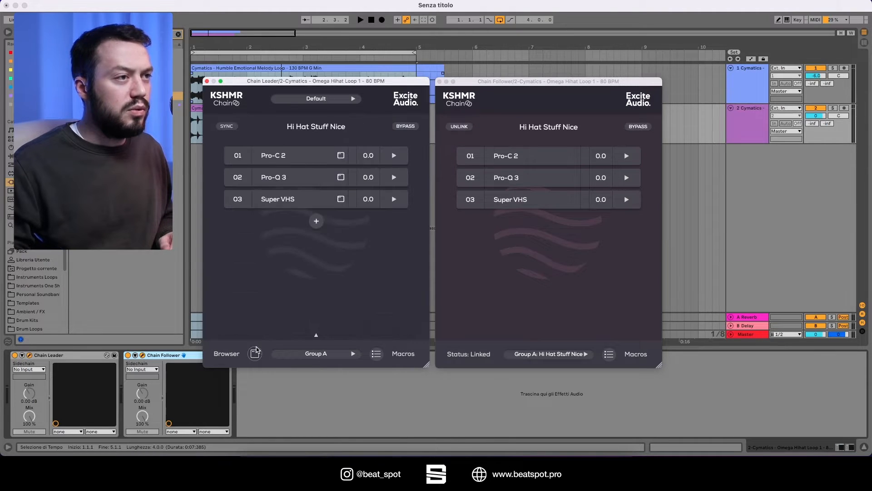
{"action": "mouse_move", "coordinate": [368, 158]}
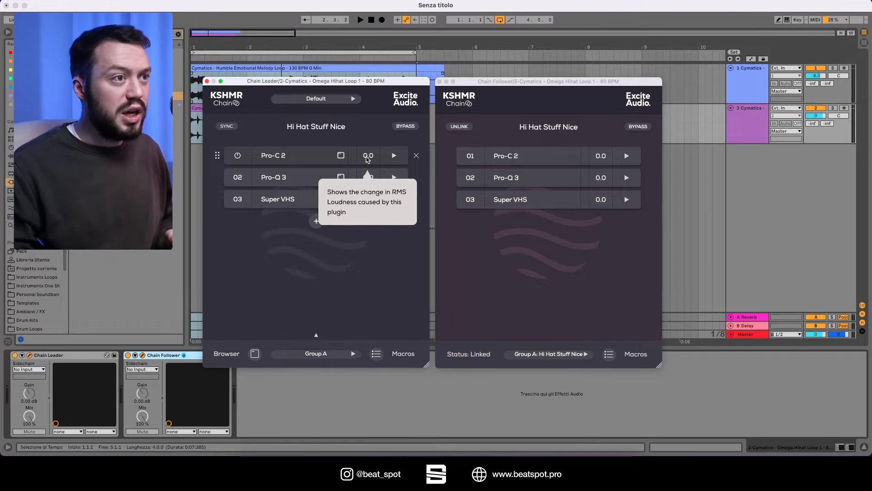
{"action": "left_click", "coordinate": [395, 156]}
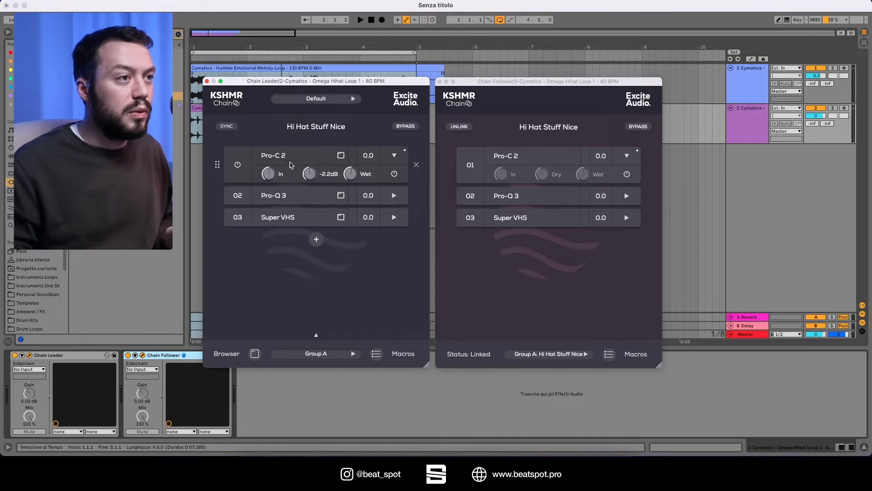
Step: Open the Chain Leader's Pro-C 2 and lower its threshold to about -25 dB
{"action": "left_click", "coordinate": [268, 160]}
{"action": "left_click", "coordinate": [275, 156]}
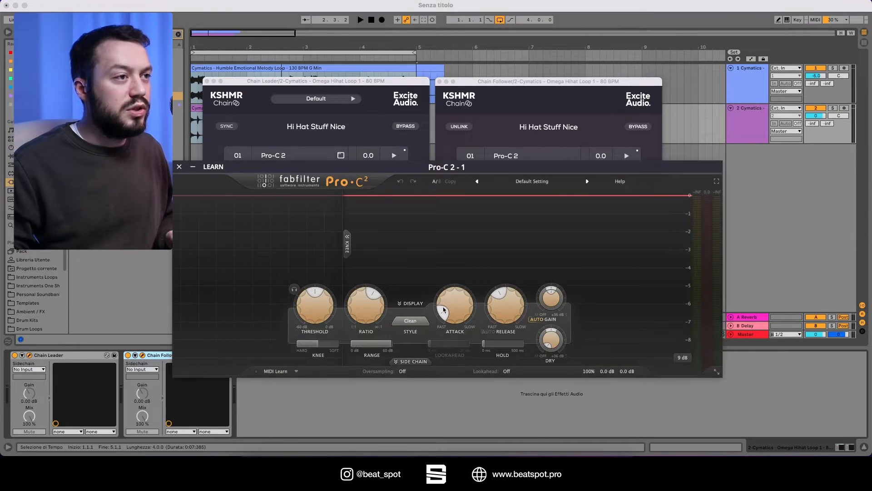
{"action": "mouse_move", "coordinate": [314, 305]}
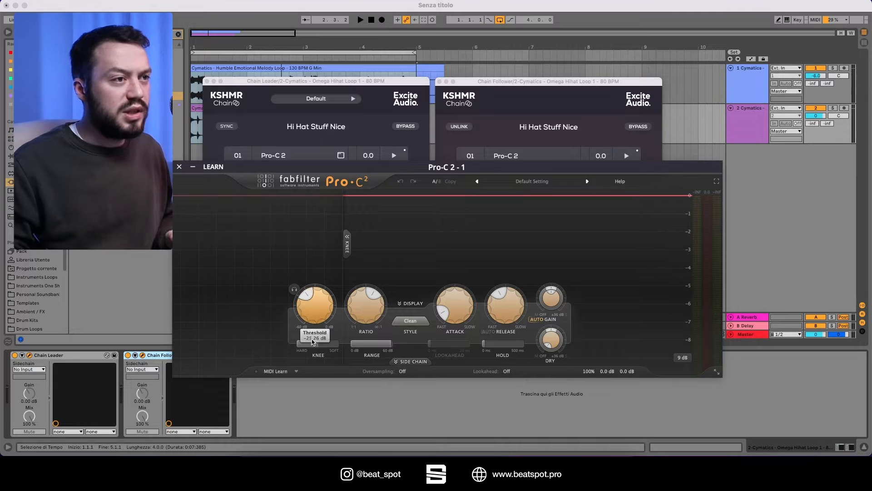
{"action": "left_click_drag", "start_coordinate": [313, 342], "coordinate": [313, 342]}
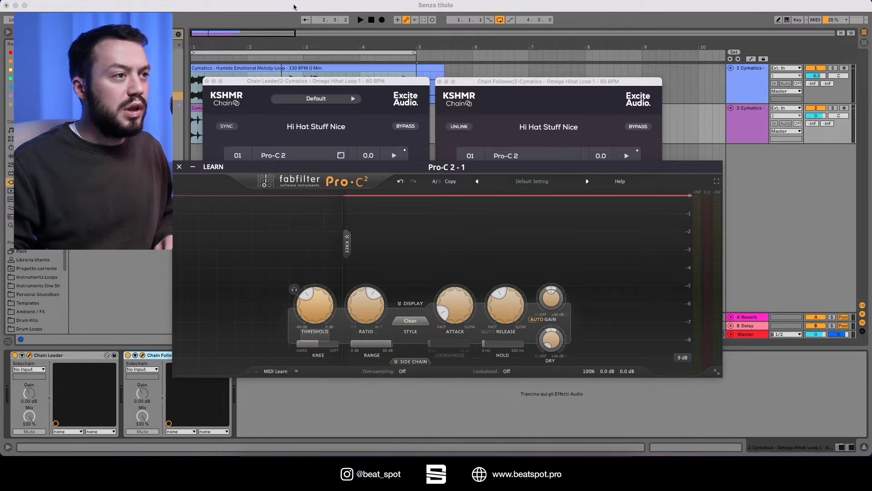
Step: Play the arrangement from the start of the melody clip and raise the Pro-C 2 threshold slightly
{"action": "left_click", "coordinate": [278, 69]}
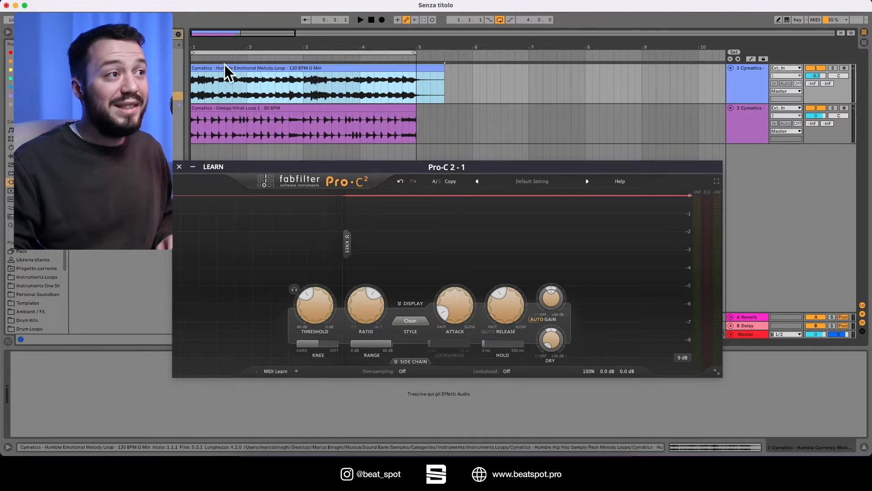
{"action": "key", "text": "space"}
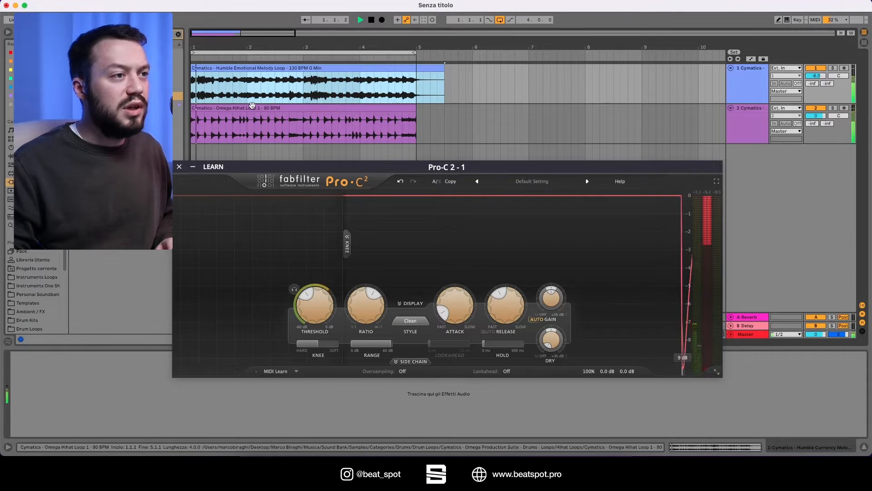
{"action": "left_click_drag", "start_coordinate": [321, 303], "coordinate": [322, 281]}
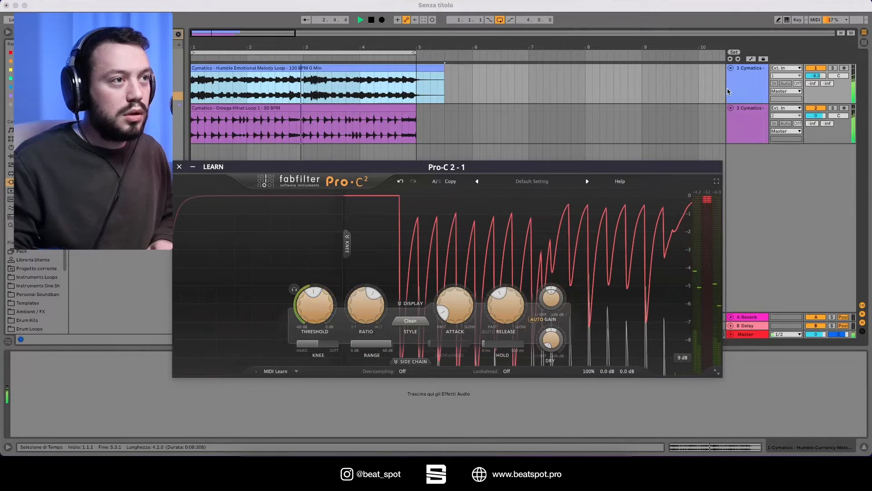
Step: Return to the hi-hat track's devices, open the Chain Follower's Pro-C 2, and move its window clear of both plug-in chains
{"action": "left_click", "coordinate": [753, 131]}
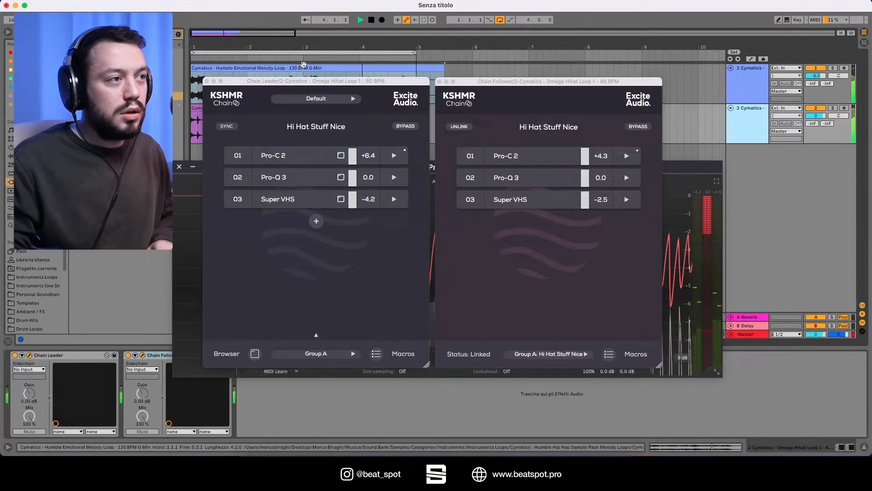
{"action": "left_click", "coordinate": [752, 100]}
{"action": "left_click", "coordinate": [749, 123]}
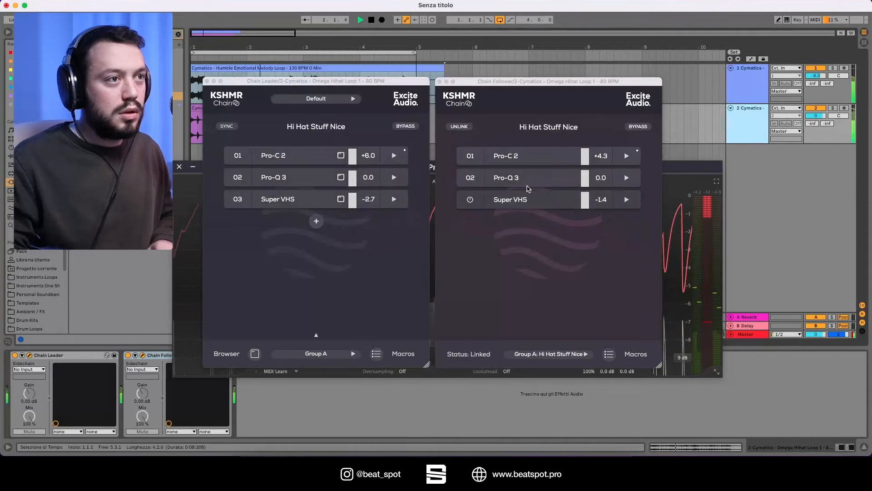
{"action": "left_click", "coordinate": [518, 160]}
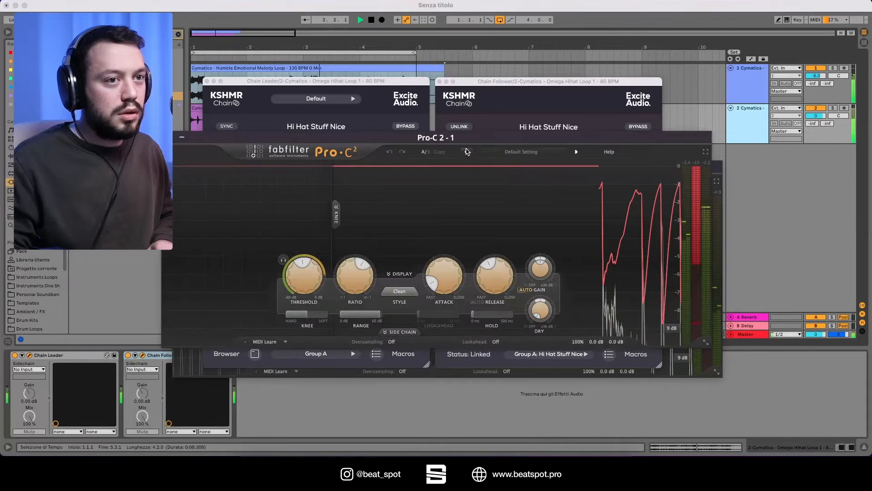
{"action": "left_click_drag", "start_coordinate": [454, 139], "coordinate": [587, 218]}
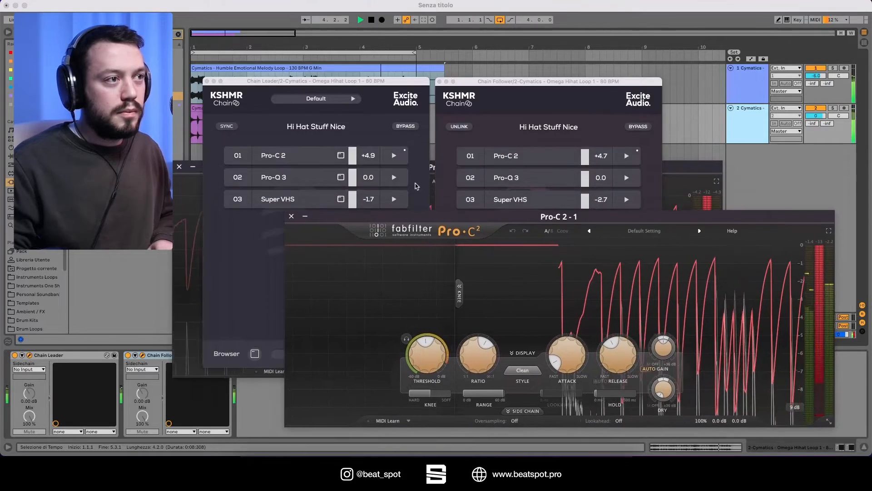
Step: Bring up the Chain Leader's Pro-C 2 to compare it with the Follower's during playback, and stop playback
{"action": "left_click", "coordinate": [341, 155]}
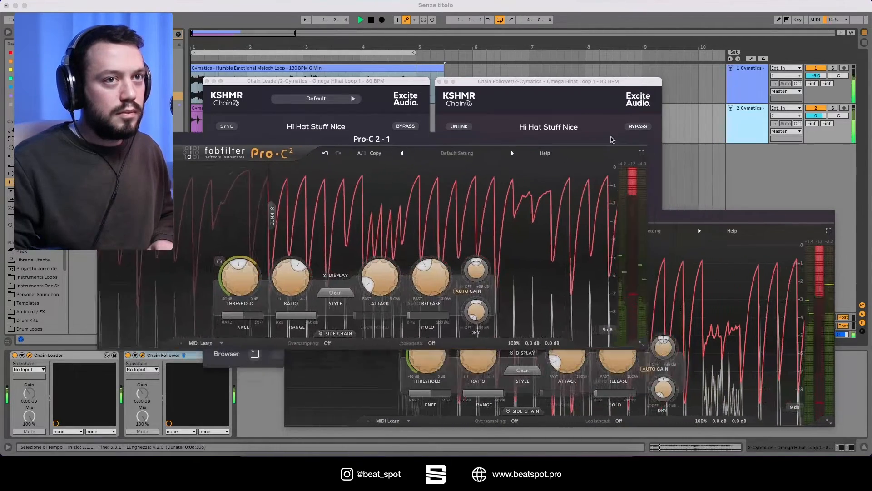
{"action": "left_click", "coordinate": [273, 397]}
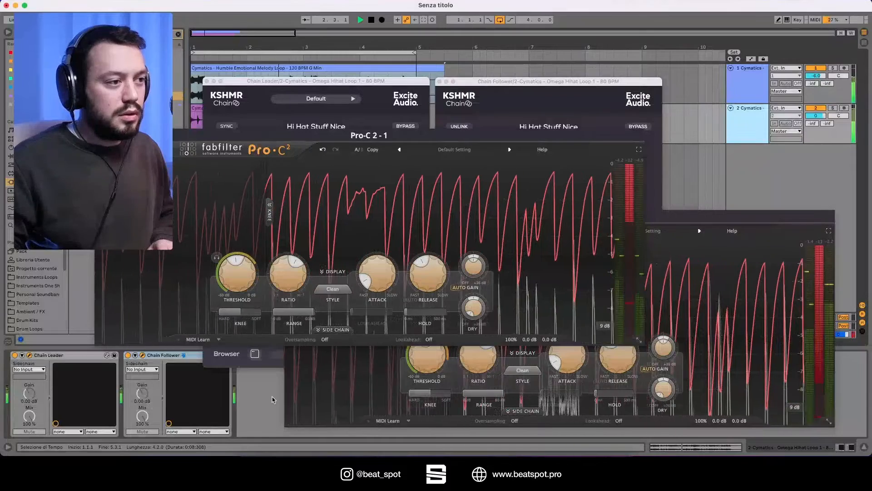
{"action": "key", "text": "space"}
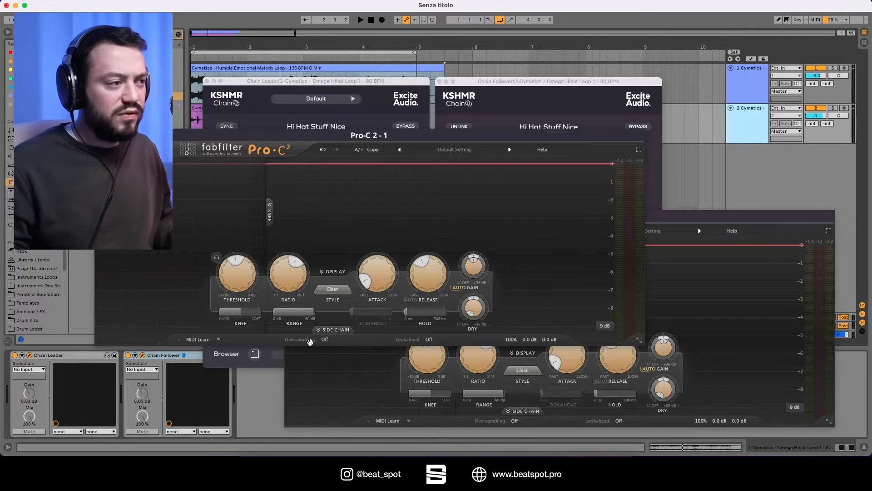
Step: Move the Chain Follower from the hi-hat track to the melody loop track and play the arrangement
{"action": "left_click_drag", "start_coordinate": [174, 357], "coordinate": [186, 361]}
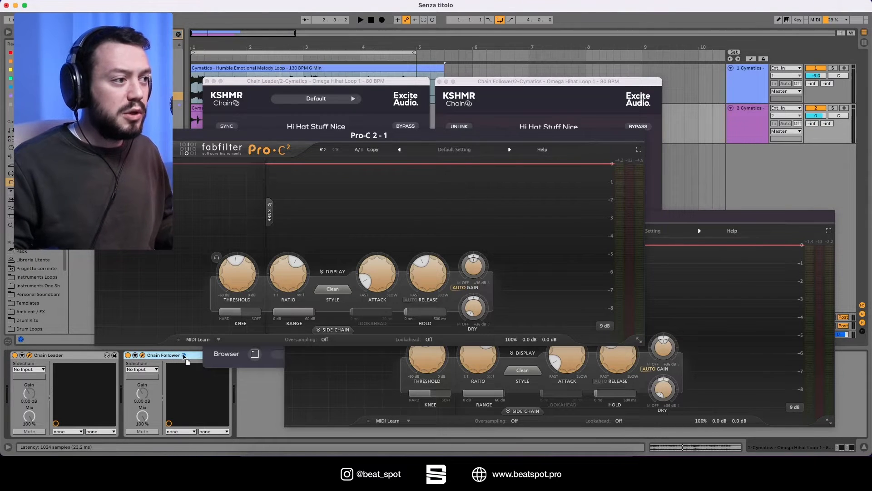
{"action": "left_click_drag", "start_coordinate": [741, 128], "coordinate": [751, 102]}
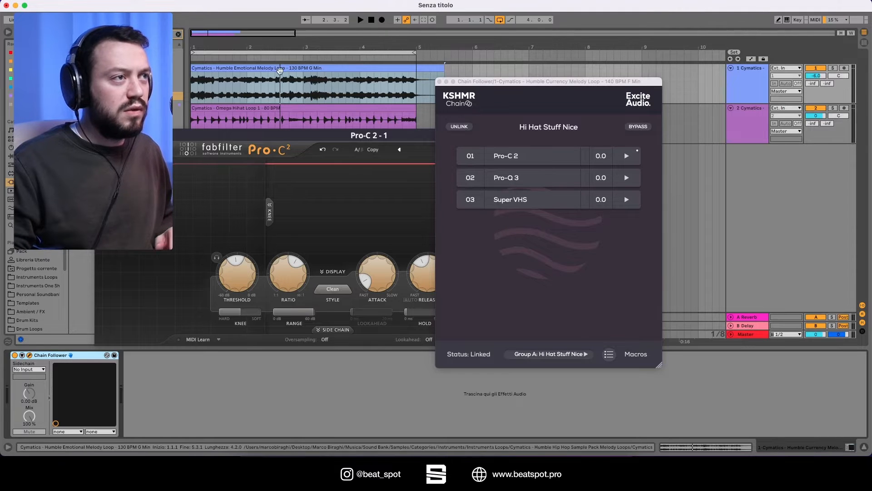
{"action": "left_click", "coordinate": [279, 71]}
{"action": "key", "text": "space"}
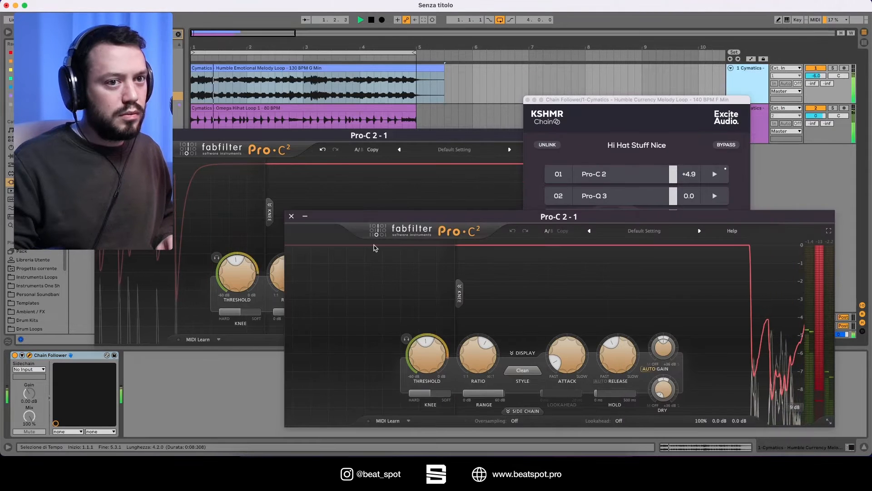
Step: Raise the Follower's Pro-C 2 threshold to about -15.46 dB during playback, and readjust the threshold in the Leader's Pro-C 2 with playback stopped
{"action": "left_click_drag", "start_coordinate": [427, 357], "coordinate": [429, 336]}
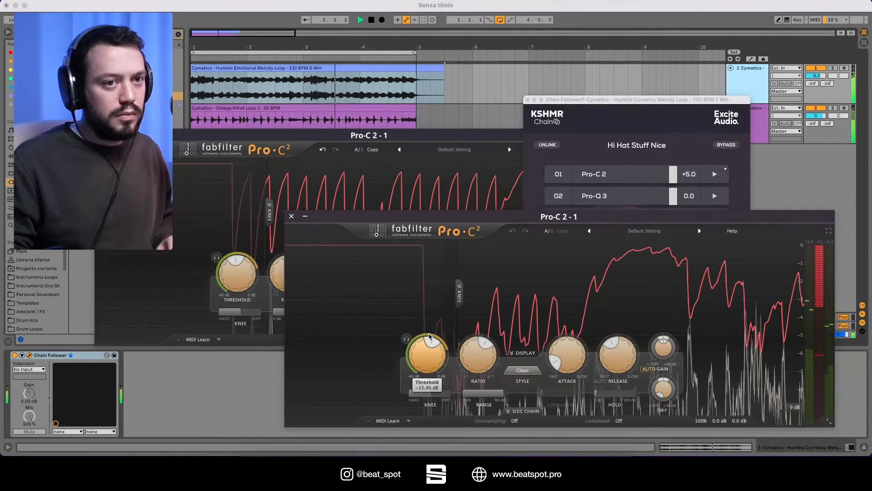
{"action": "left_click", "coordinate": [361, 69]}
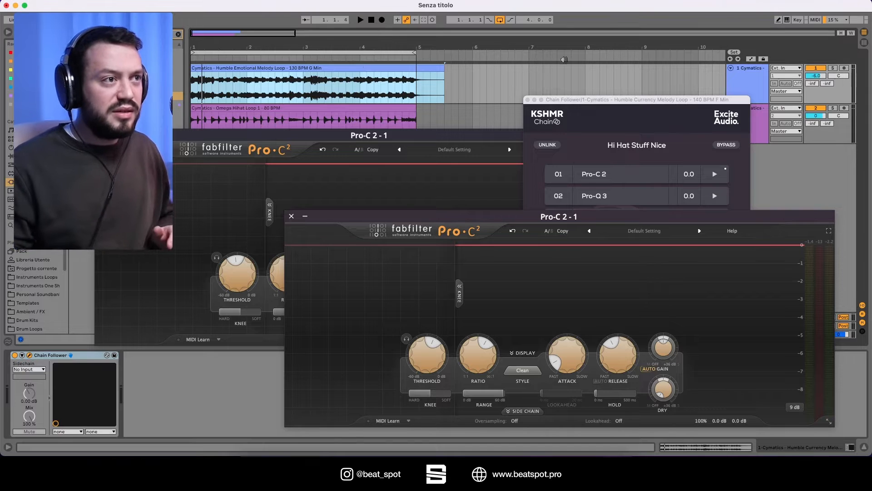
{"action": "left_click_drag", "start_coordinate": [406, 139], "coordinate": [340, 81]}
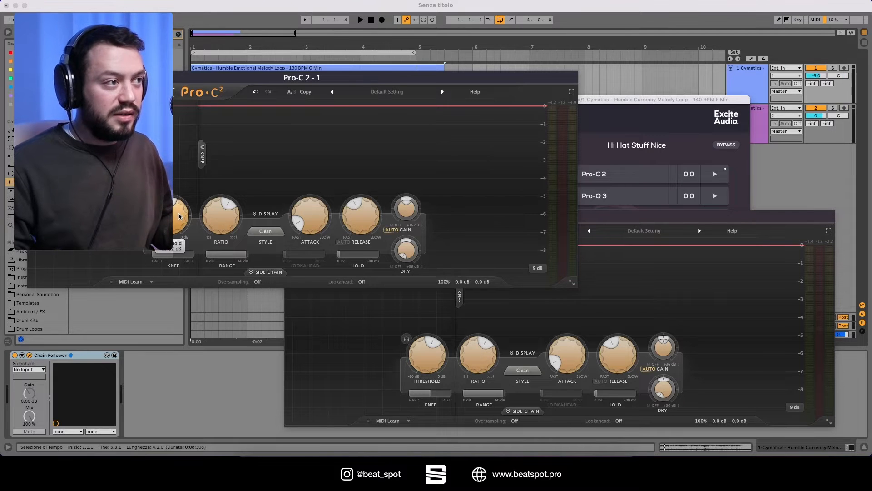
{"action": "left_click_drag", "start_coordinate": [176, 253], "coordinate": [170, 225]}
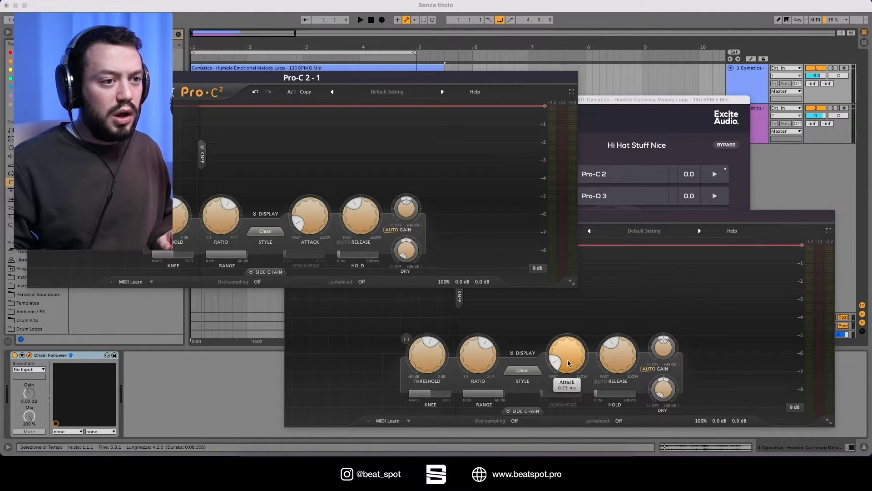
Step: Set the Follower's Pro-C 2 attack to about 13.42 ms, and raise the Leader's Pro-C 2 attack to about 10 ms
{"action": "left_click_drag", "start_coordinate": [568, 362], "coordinate": [567, 344]}
{"action": "left_click_drag", "start_coordinate": [556, 263], "coordinate": [558, 283]}
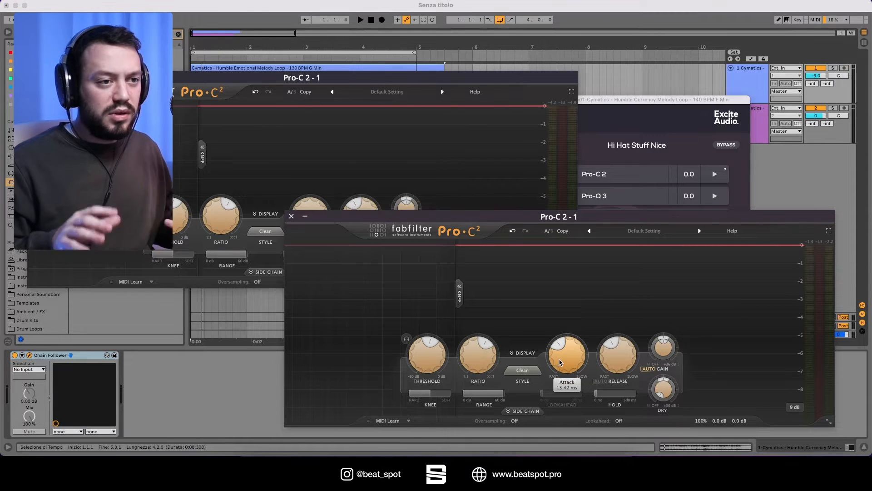
{"action": "mouse_move", "coordinate": [561, 362]}
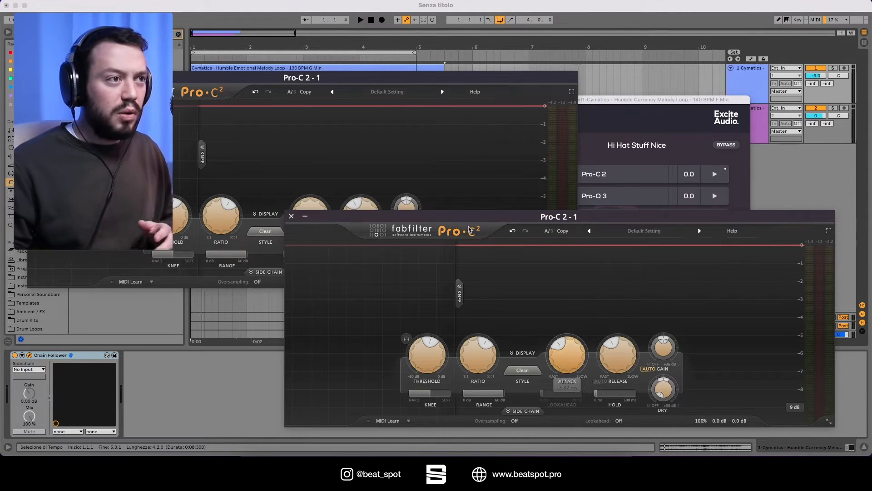
{"action": "left_click", "coordinate": [400, 185]}
{"action": "mouse_move", "coordinate": [328, 225]}
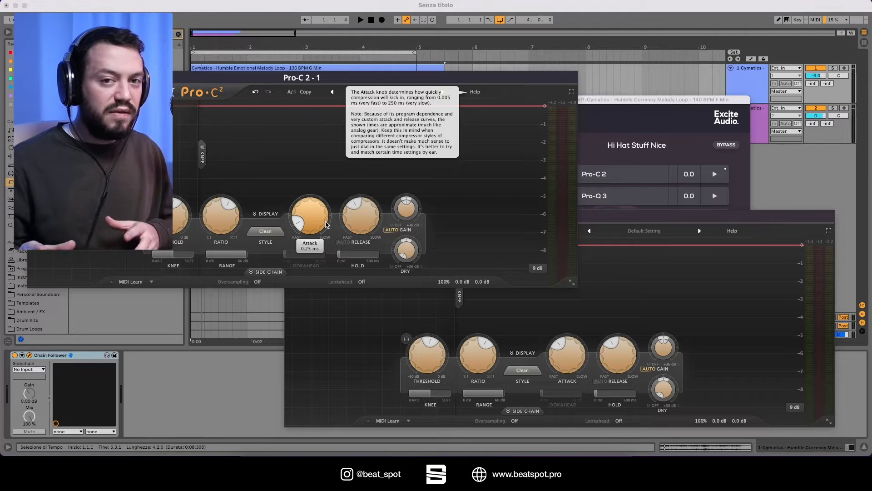
{"action": "left_click_drag", "start_coordinate": [327, 224], "coordinate": [302, 185]}
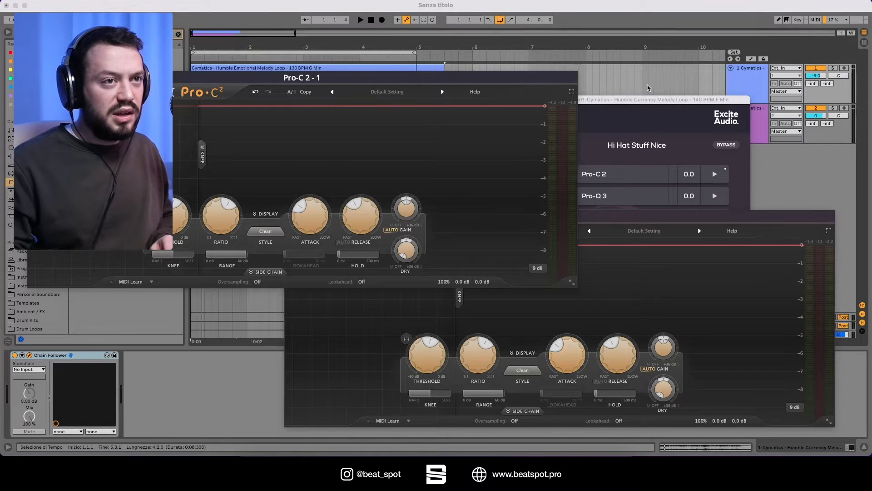
Step: Rearrange the Chain Follower and Pro-C 2 windows, and raise the attack in the Follower's Pro-C 2 to about 116 ms
{"action": "left_click", "coordinate": [635, 111]}
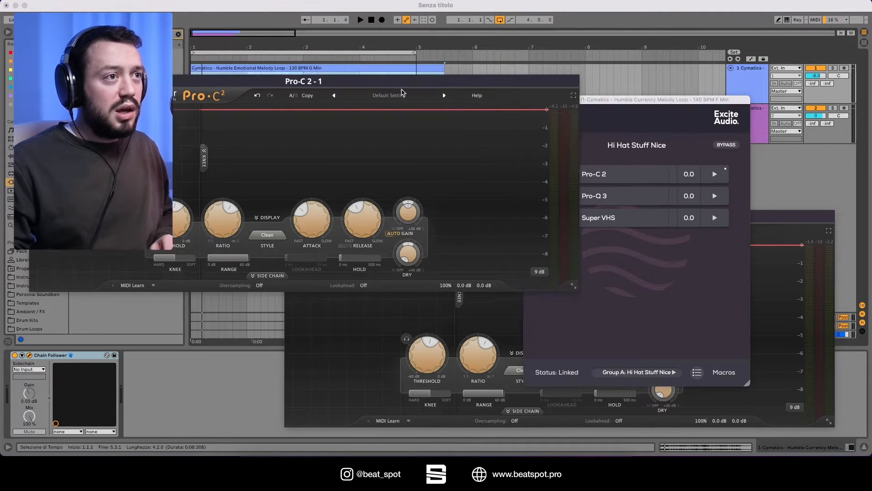
{"action": "left_click_drag", "start_coordinate": [422, 76], "coordinate": [450, 111]}
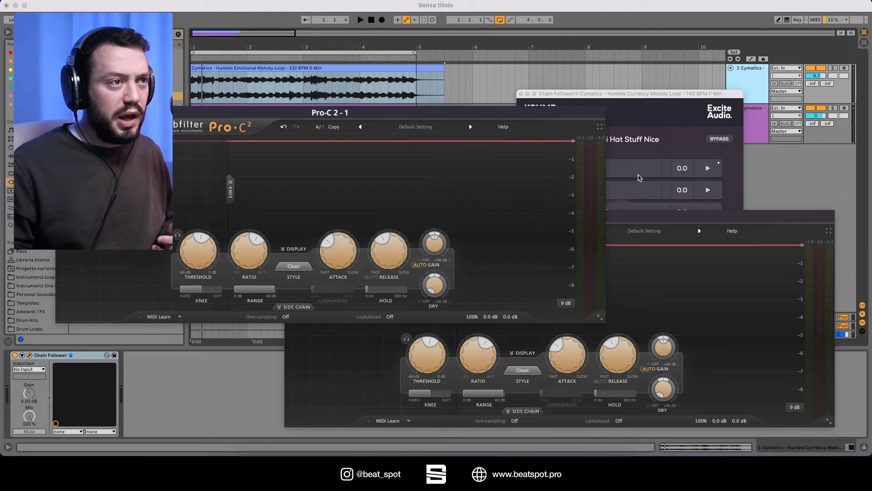
{"action": "left_click_drag", "start_coordinate": [650, 221], "coordinate": [660, 220]}
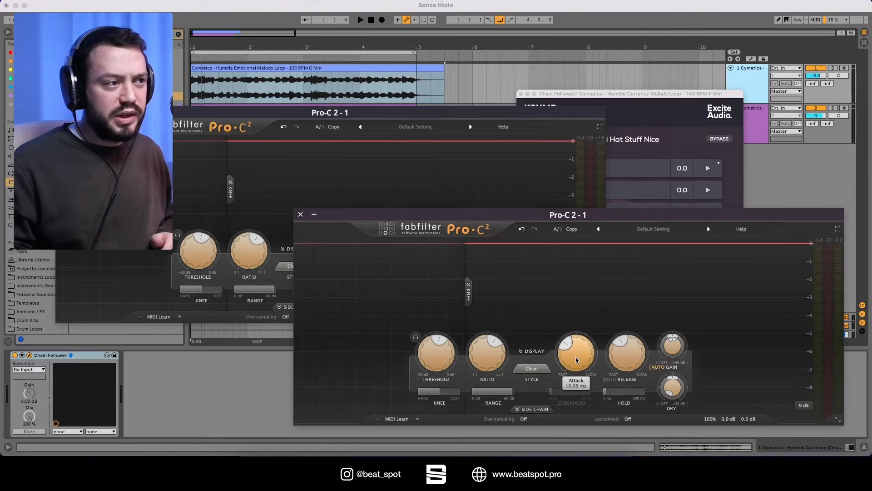
{"action": "left_click_drag", "start_coordinate": [582, 321], "coordinate": [576, 296]}
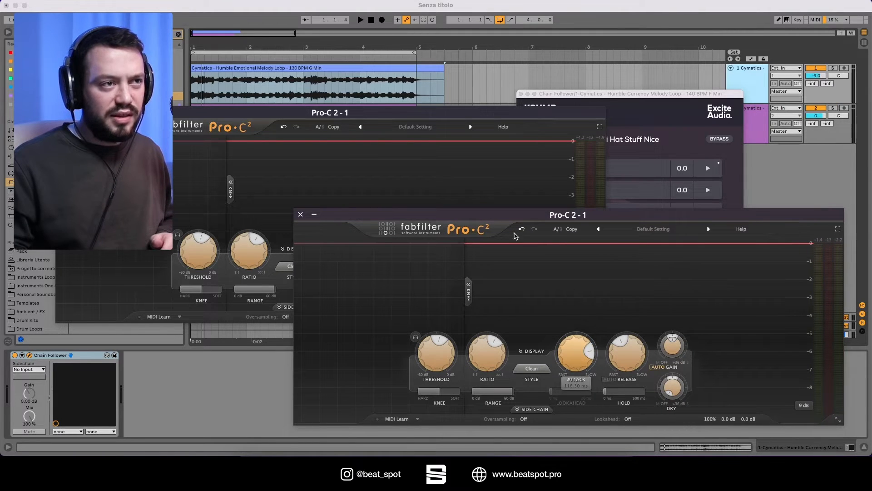
Step: Bring the Leader's Pro-C 2 to the front, move it clear of the Follower's, and adjust its attack
{"action": "left_click", "coordinate": [414, 100]}
{"action": "left_click_drag", "start_coordinate": [415, 110], "coordinate": [415, 90]}
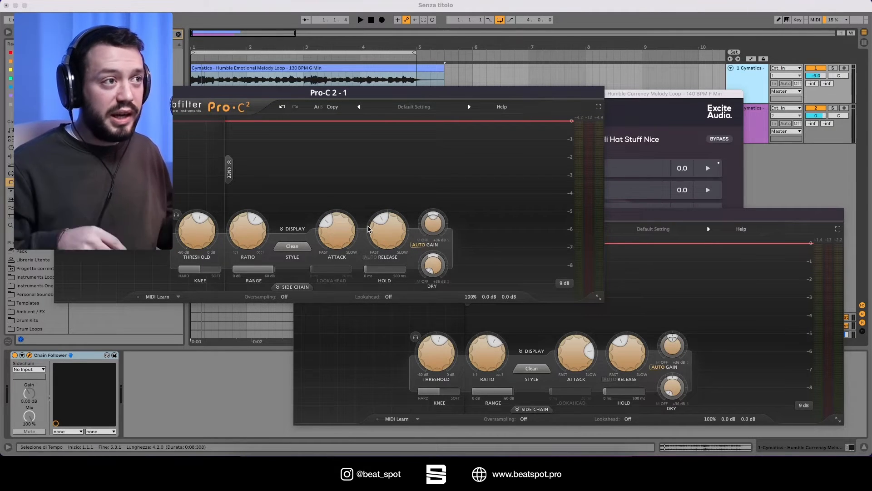
{"action": "mouse_move", "coordinate": [345, 230]}
{"action": "left_mouse_down"}
{"action": "mouse_move", "coordinate": [338, 227]}
{"action": "mouse_move", "coordinate": [338, 241]}
{"action": "left_mouse_up"}
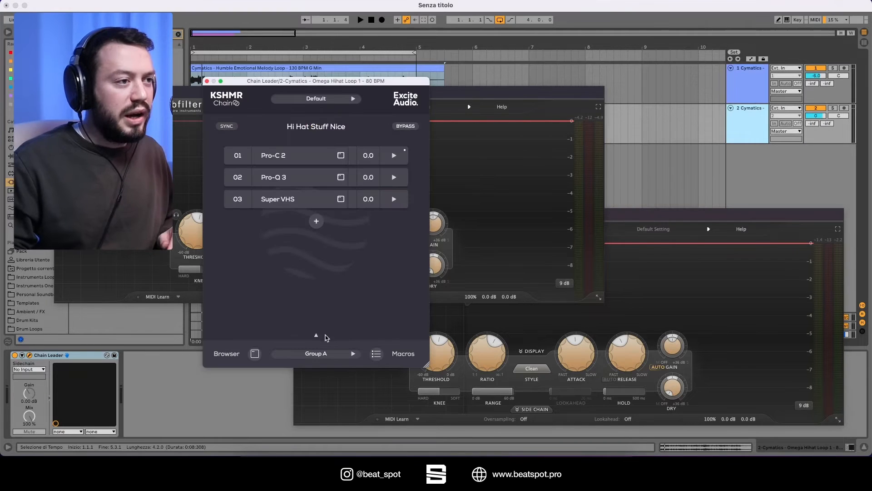
Step: Open the Chain Leader's macro assignments and assign Macro 1 to Pro-C 2 in the first row
{"action": "mouse_move", "coordinate": [321, 333]}
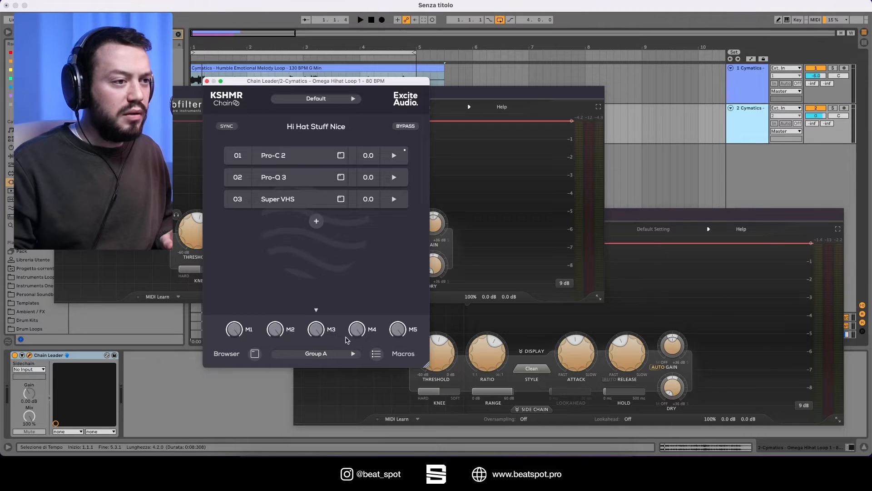
{"action": "left_click", "coordinate": [376, 354]}
{"action": "left_click", "coordinate": [248, 159]}
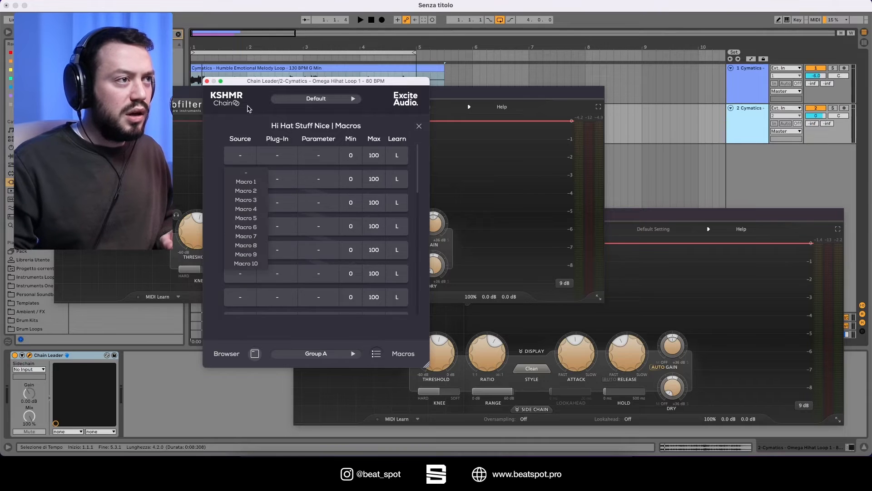
{"action": "left_click", "coordinate": [247, 182]}
{"action": "left_click", "coordinate": [281, 156]}
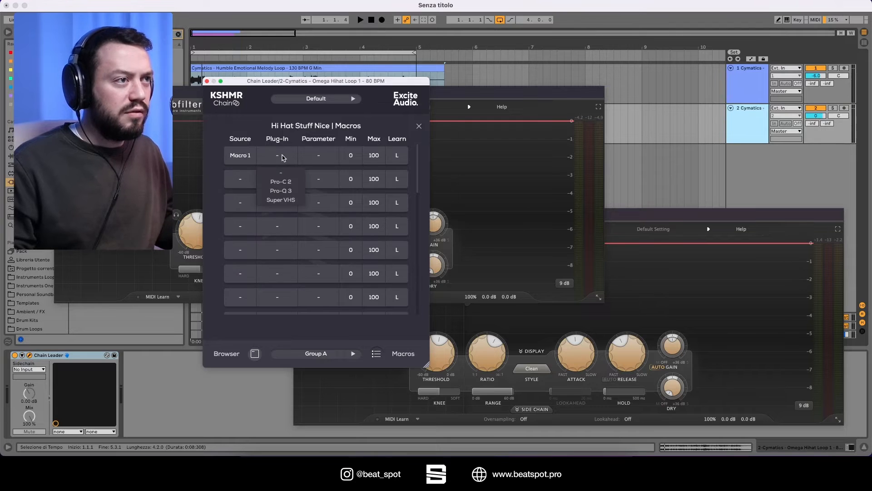
{"action": "left_click", "coordinate": [282, 183]}
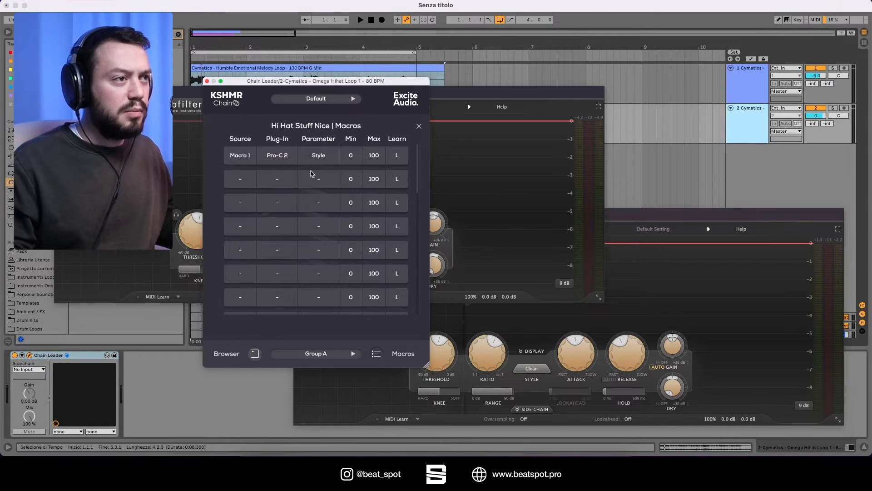
Step: Set Macro 1's parameter to Attack with a range of 59 to 77, and move the Chain Leader window clear of the Leader's Pro-C 2 controls
{"action": "left_click", "coordinate": [320, 156]}
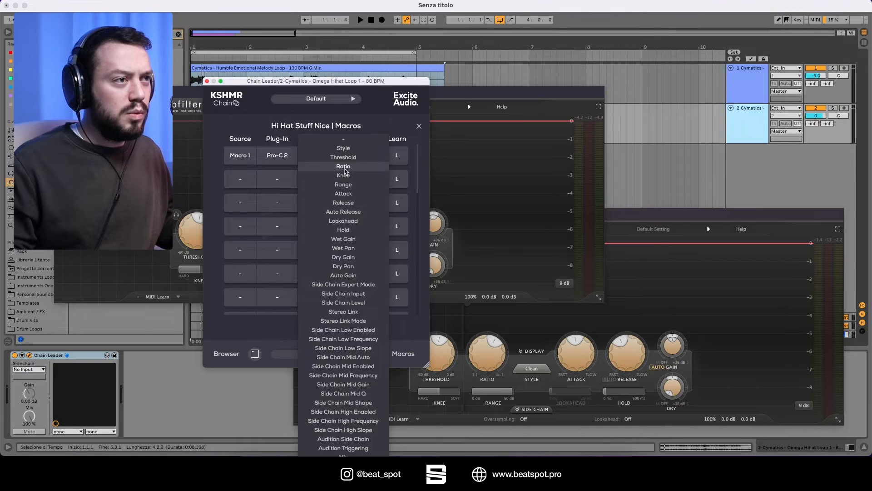
{"action": "scroll", "coordinate": [370, 300], "scroll_direction": "down", "scroll_amount": 5}
{"action": "scroll", "coordinate": [370, 300], "scroll_direction": "up", "scroll_amount": 3}
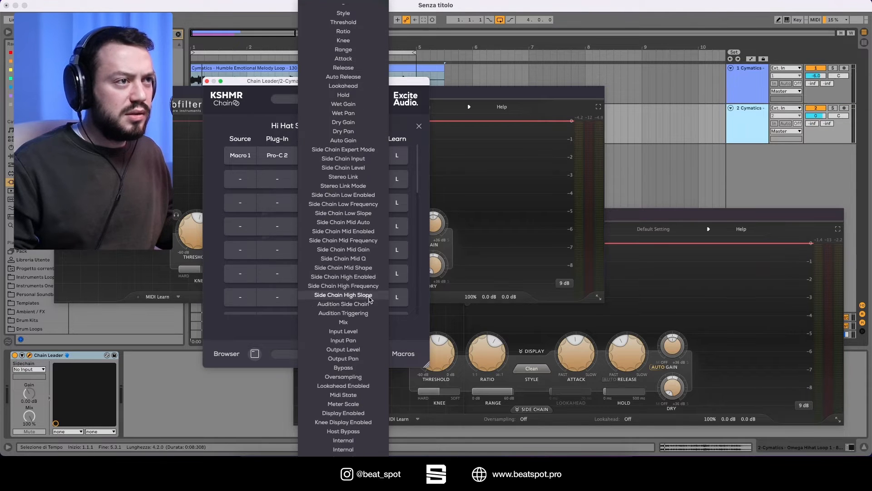
{"action": "left_click", "coordinate": [344, 59]}
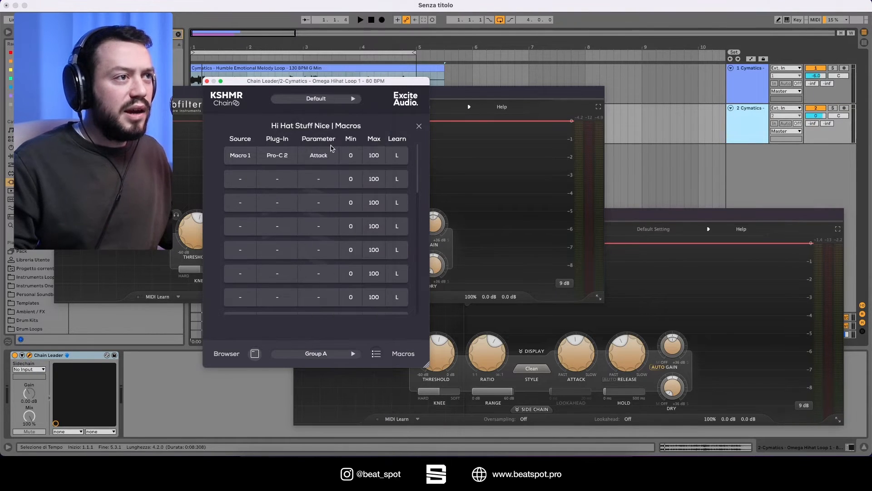
{"action": "left_click_drag", "start_coordinate": [354, 81], "coordinate": [589, 150]}
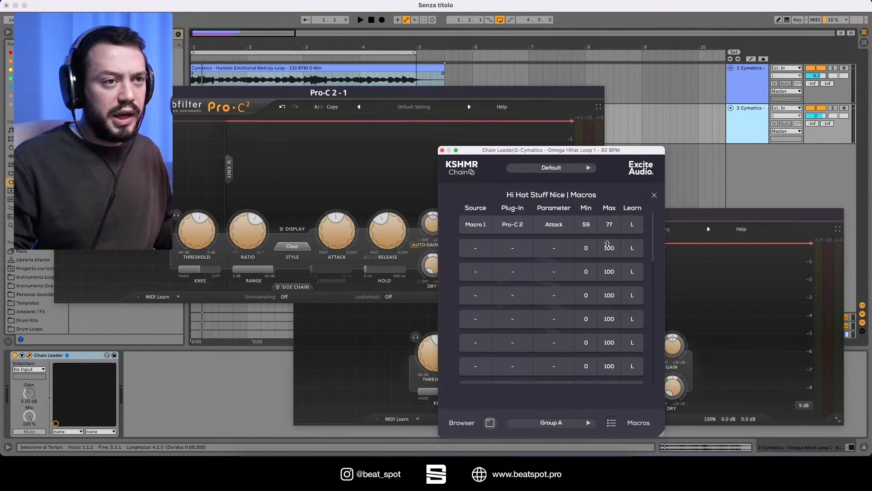
Step: Adjust macro M1 in the Chain Leader's chain view, and open the macro assignments of the melody track's Chain Follower
{"action": "left_click", "coordinate": [611, 422]}
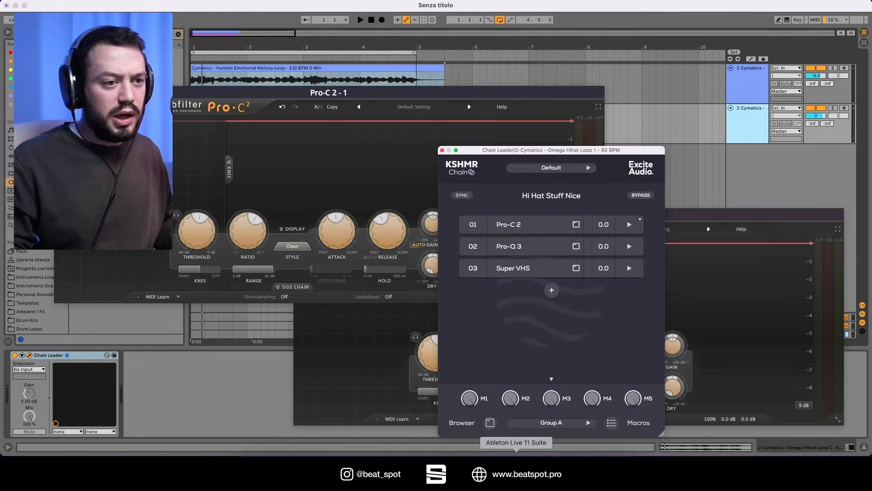
{"action": "left_click_drag", "start_coordinate": [470, 406], "coordinate": [450, 450]}
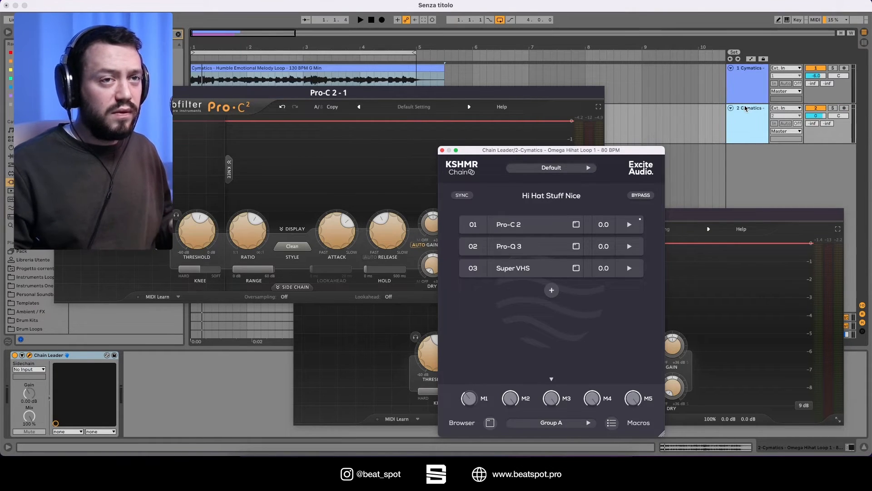
{"action": "key", "text": "Up"}
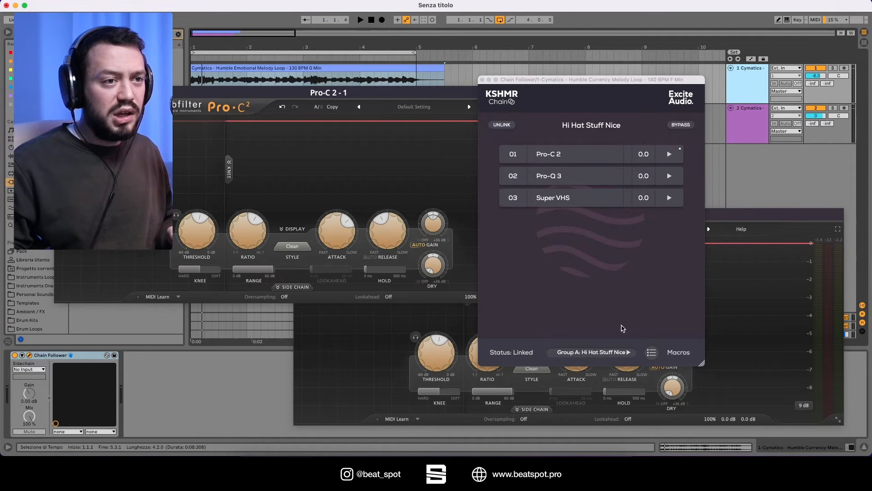
{"action": "left_click", "coordinate": [653, 353]}
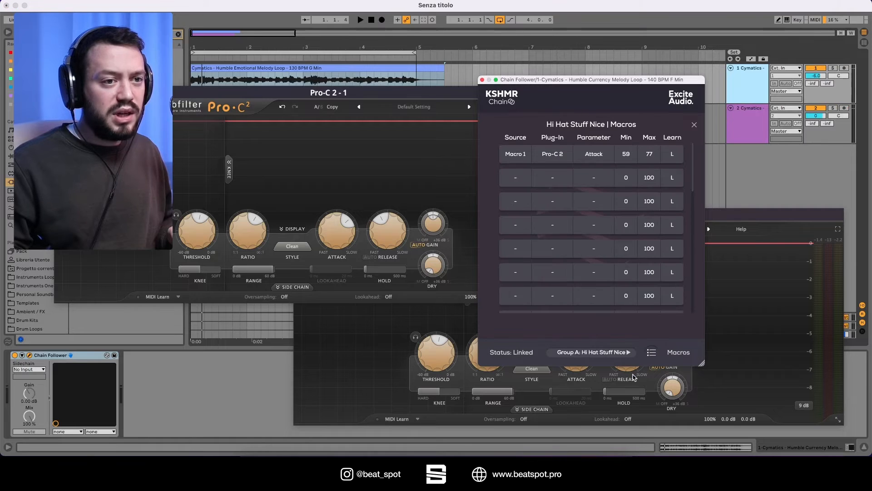